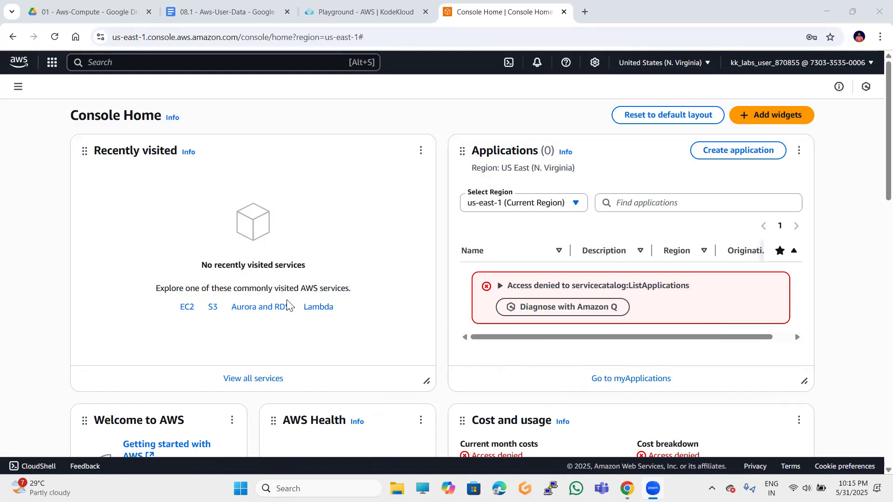
- Start launching a new EC2 instance and name it webapp1
left_click(186, 310)
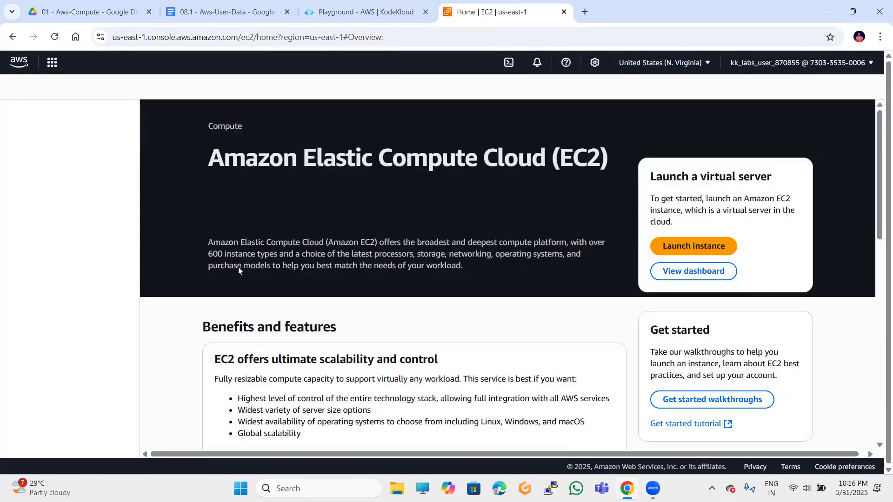
left_click(722, 256)
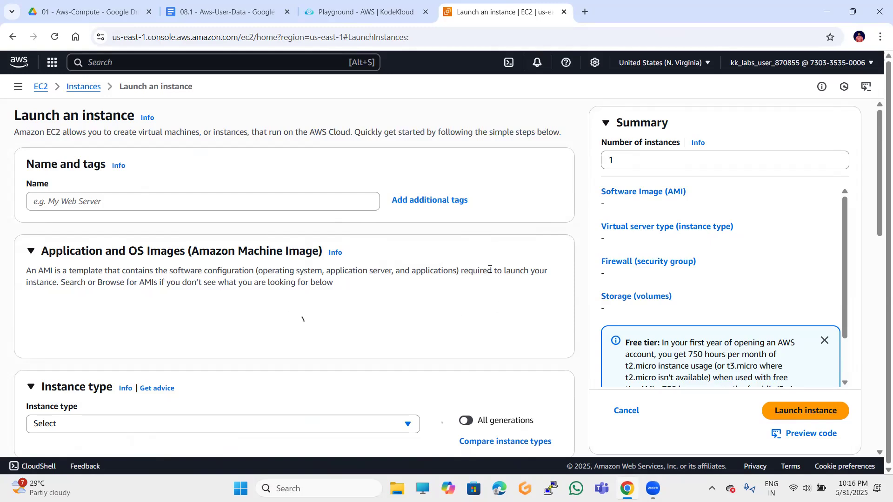
left_click(302, 201)
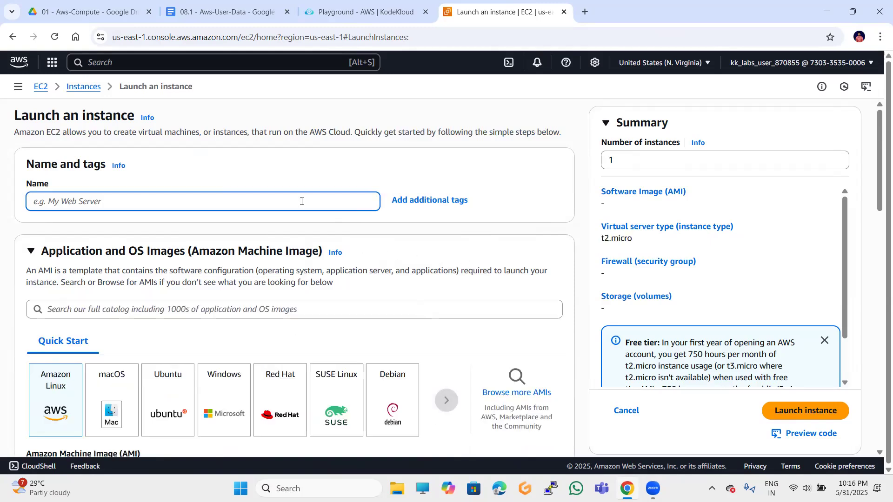
type("web")
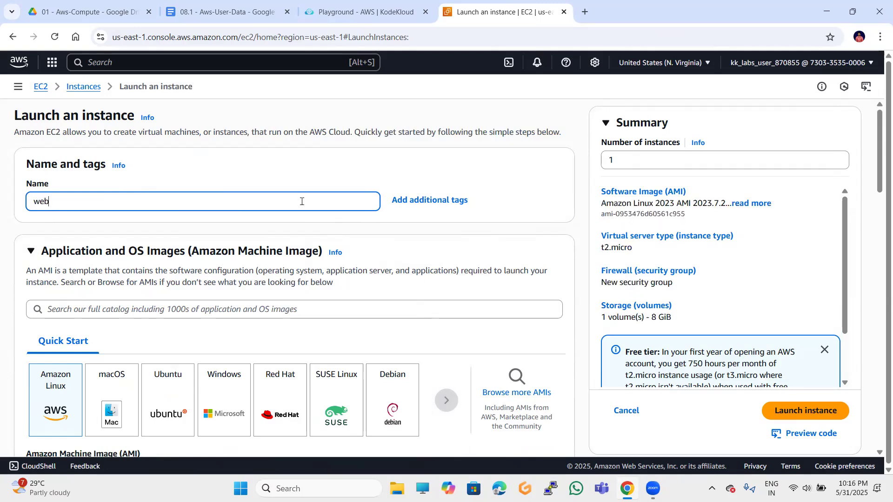
type("app1")
- Choose Amazon Linux 2 AMI (HVM) - Kernel 5.10, SSD Volume Type as the machine image
scroll(302, 201, "down", 3)
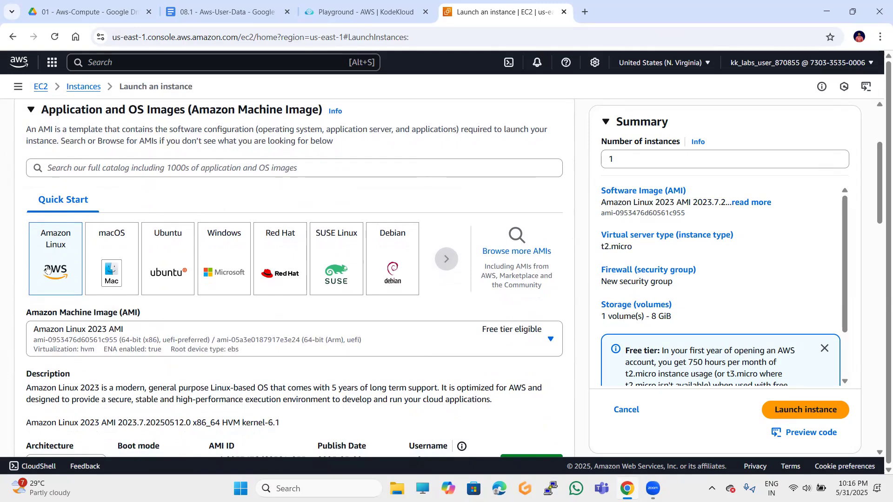
scroll(168, 310, "down", 2)
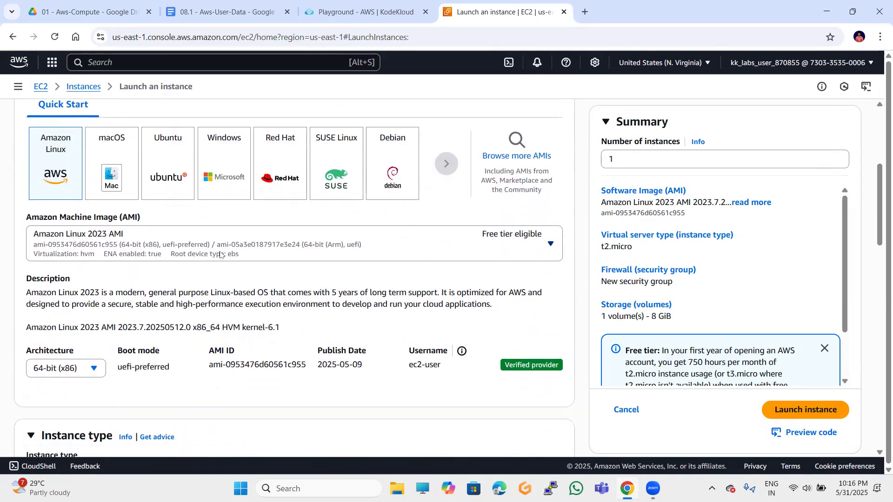
left_click(221, 255)
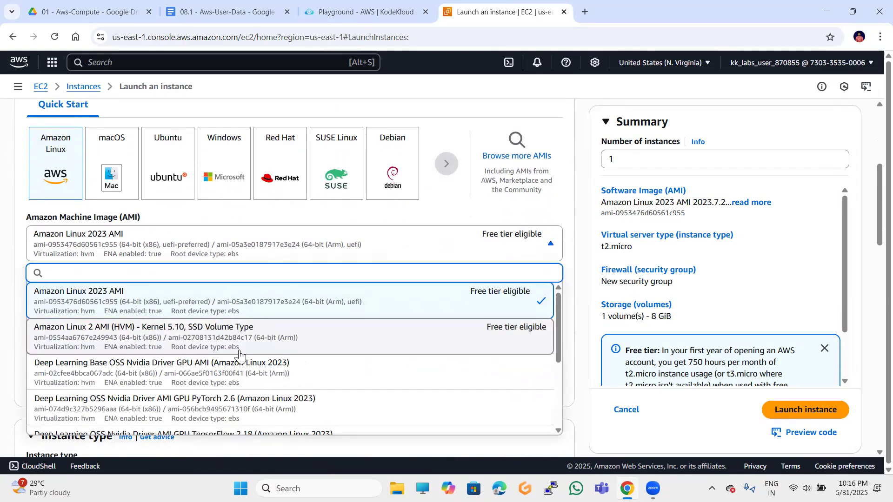
left_click(211, 342)
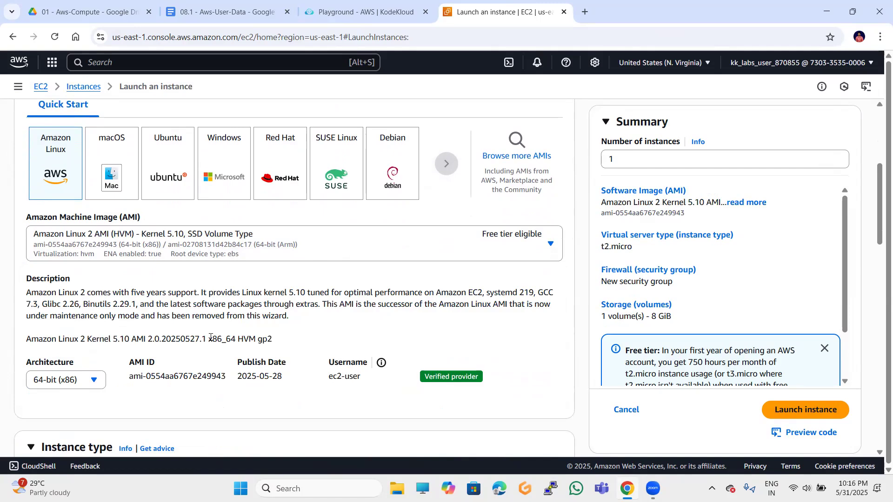
- Create a new RSA key pair named webapp1 in .pem format for the instance login
scroll(210, 338, "down", 3)
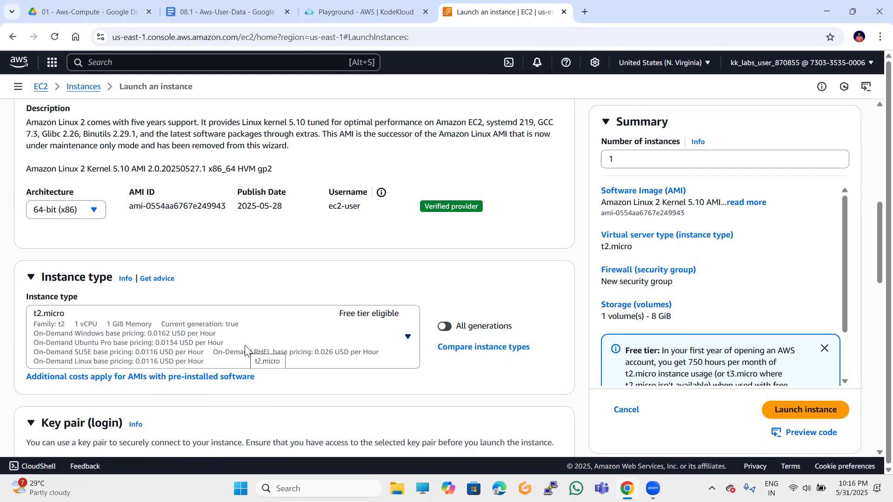
scroll(255, 339, "down", 3)
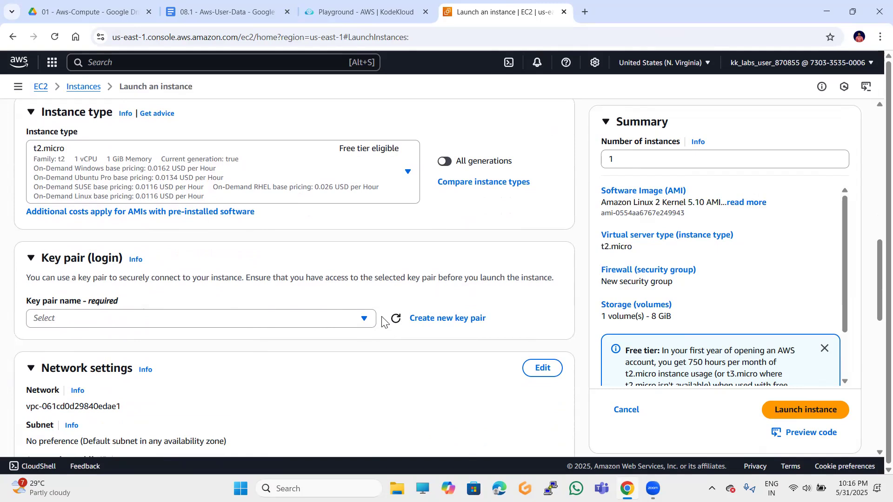
left_click(365, 319)
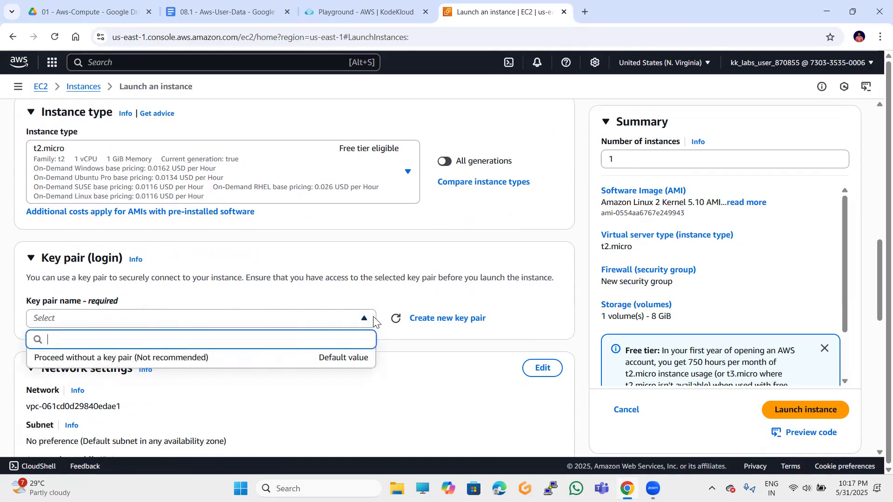
left_click(433, 317)
left_click(433, 316)
left_click(354, 182)
type("webapp1")
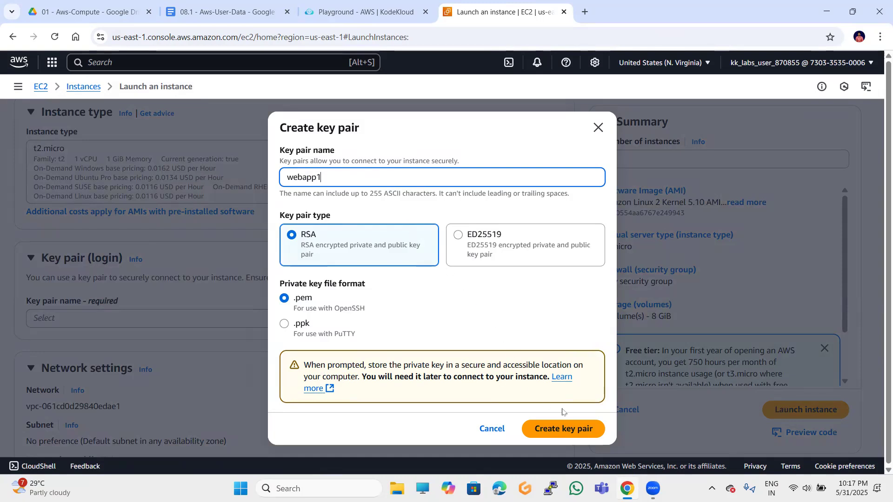
left_click(561, 428)
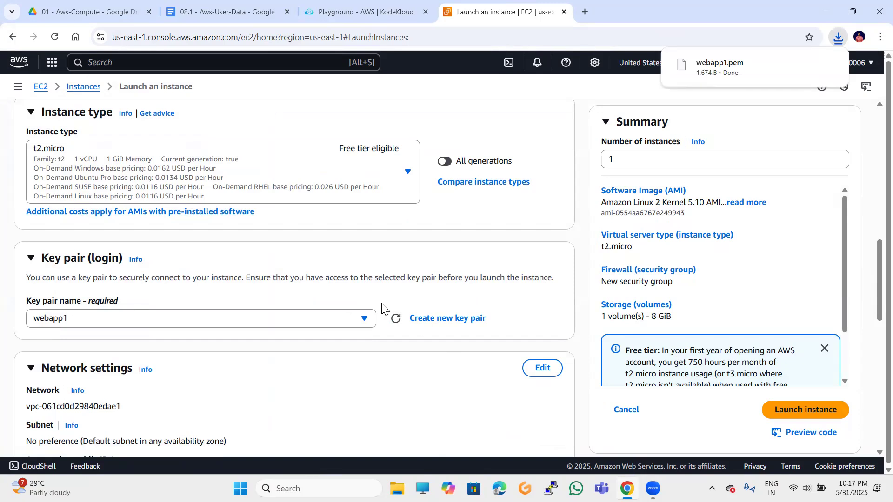
- Make the network settings editable and select the default VPC's subnet in availability zone us-east-1a
scroll(382, 307, "down", 3)
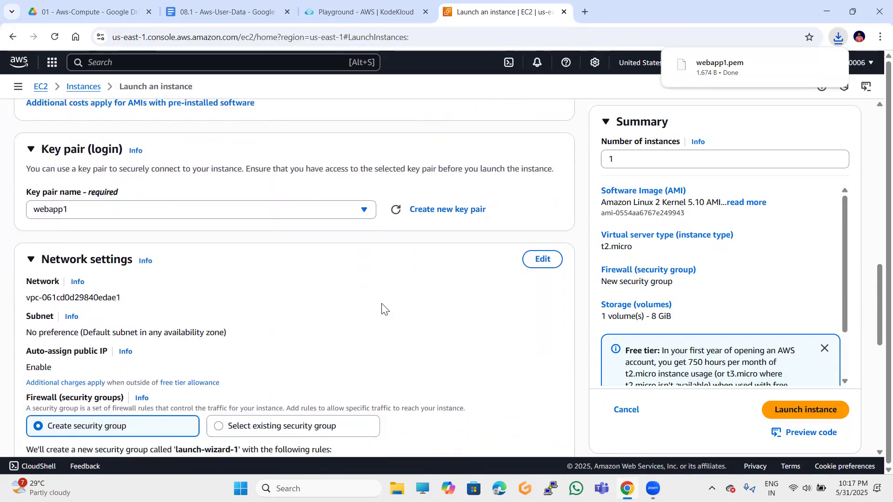
left_click(544, 259)
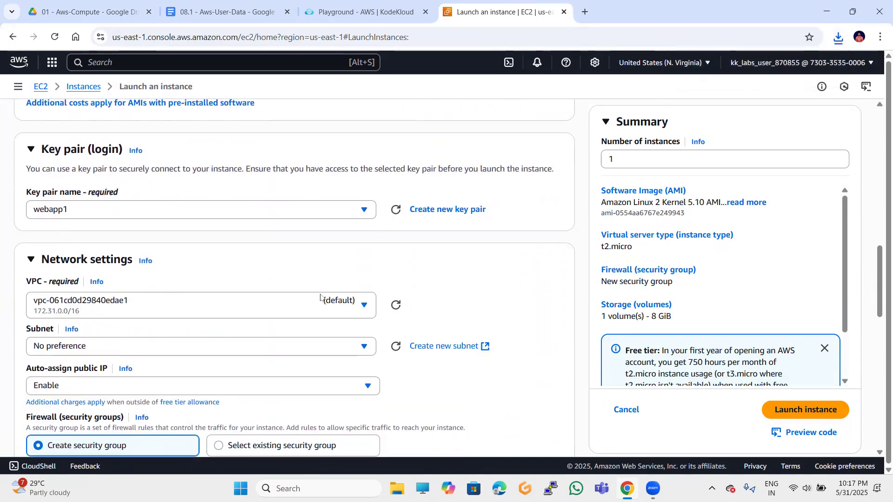
scroll(283, 325, "down", 1)
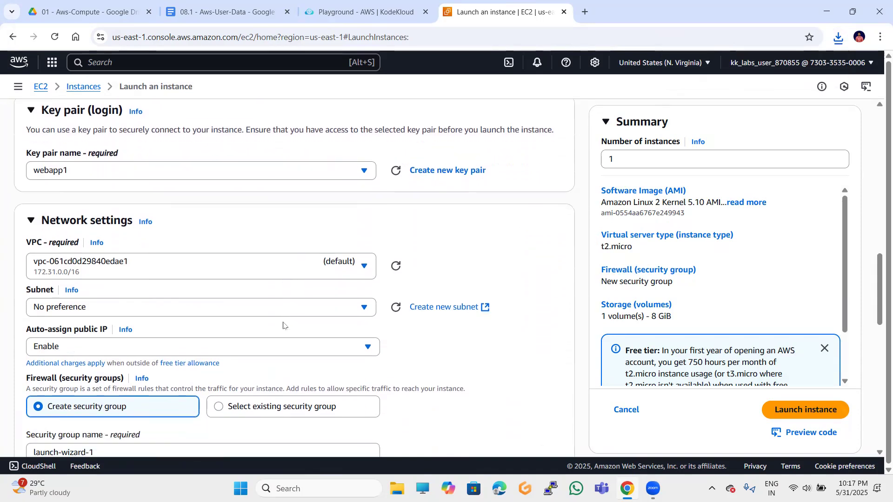
left_click(293, 303)
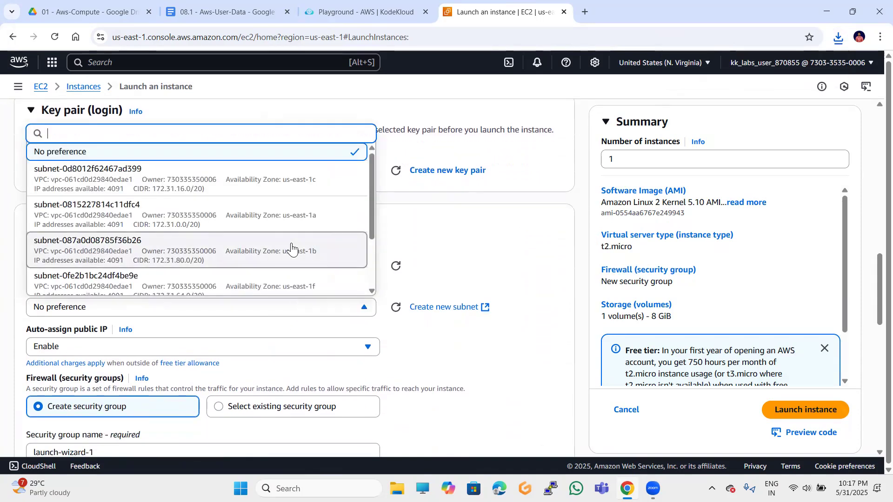
scroll(292, 249, "down", 3)
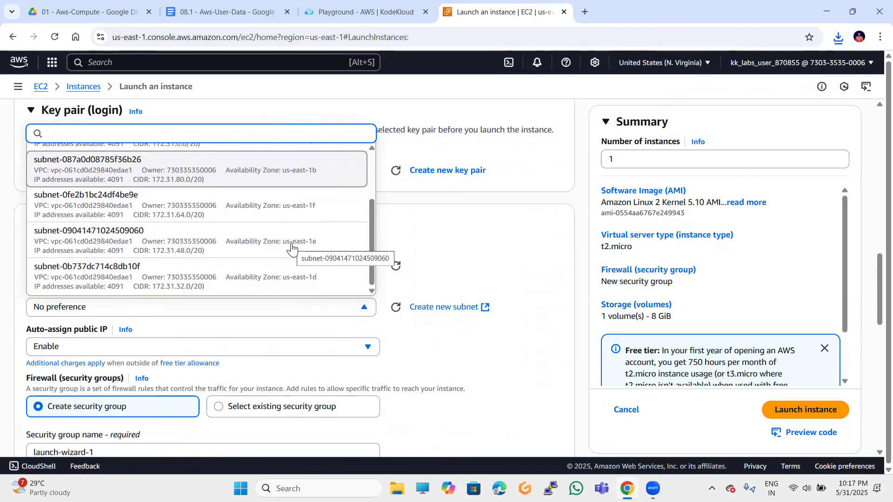
scroll(292, 249, "down", 2)
scroll(292, 249, "up", 2)
scroll(292, 249, "down", 2)
scroll(292, 247, "up", 3)
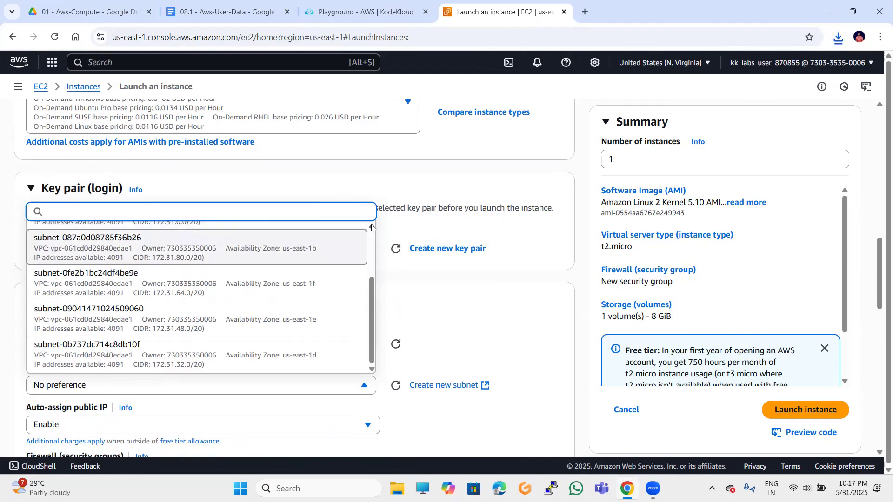
scroll(321, 254, "up", 1)
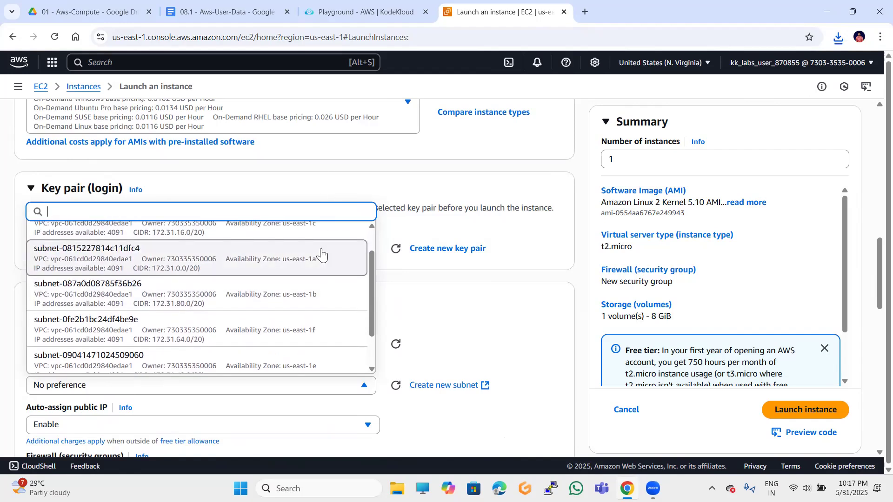
left_click(321, 253)
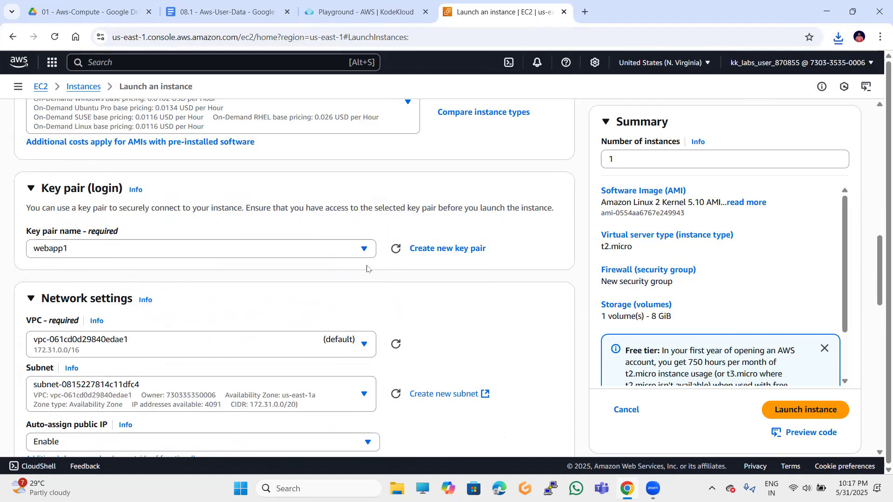
- Add a second inbound security group rule of type HTTP
scroll(367, 269, "down", 2)
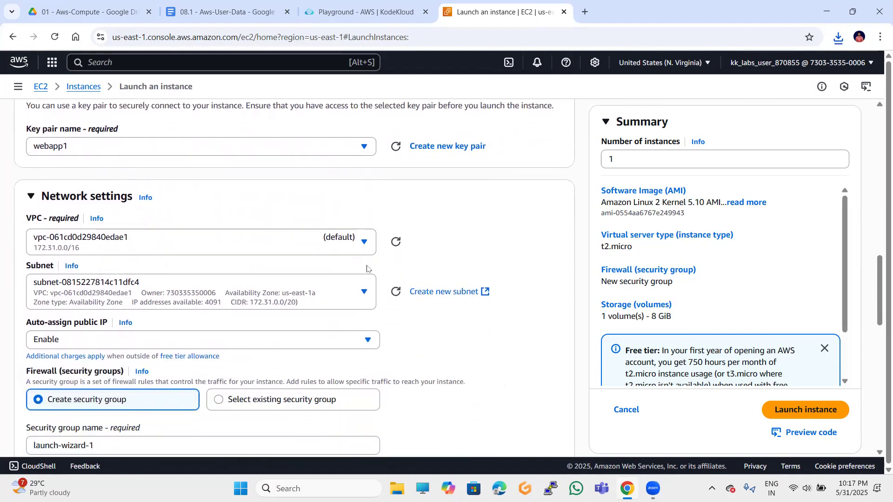
scroll(356, 221, "down", 1)
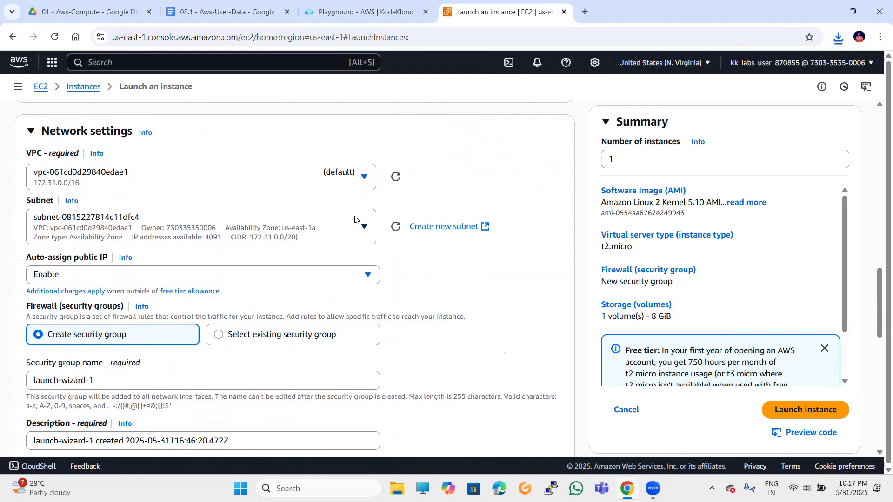
scroll(355, 219, "down", 3)
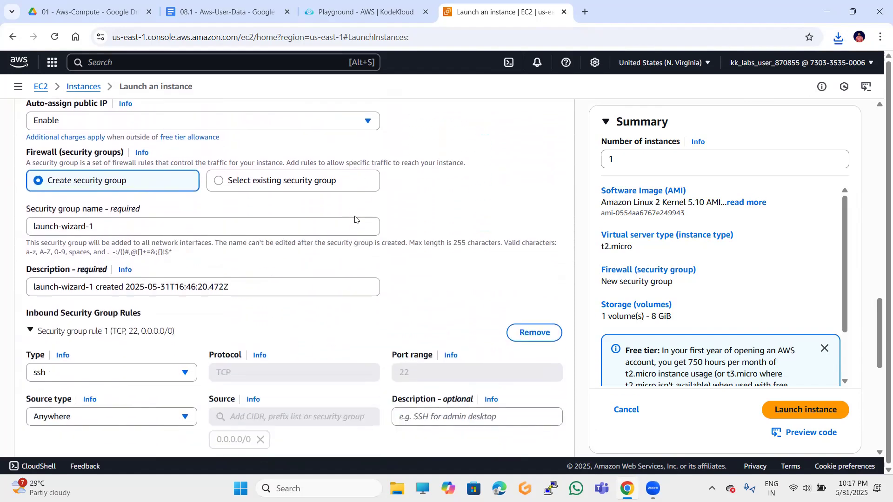
scroll(355, 219, "down", 4)
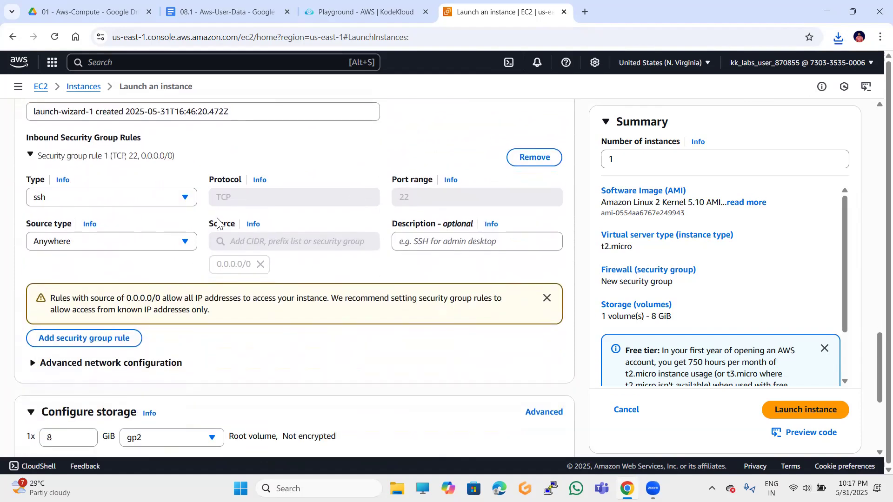
left_click(100, 339)
left_click(100, 337)
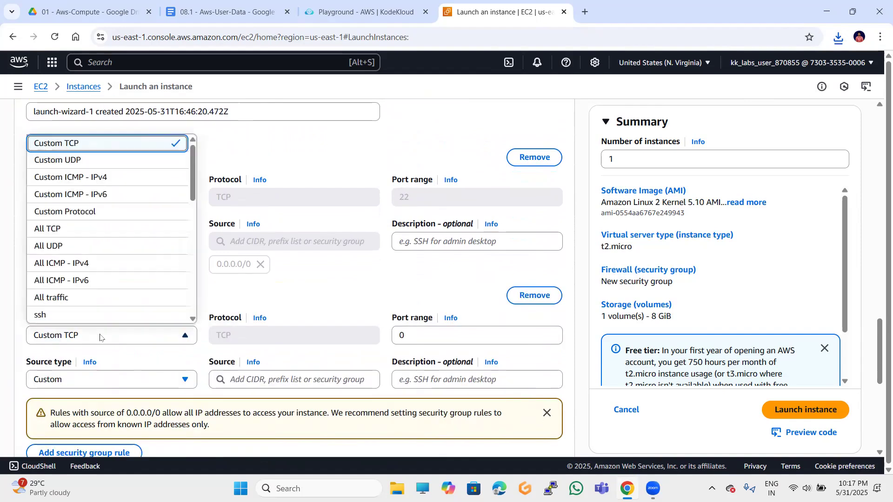
scroll(94, 285, "down", 2)
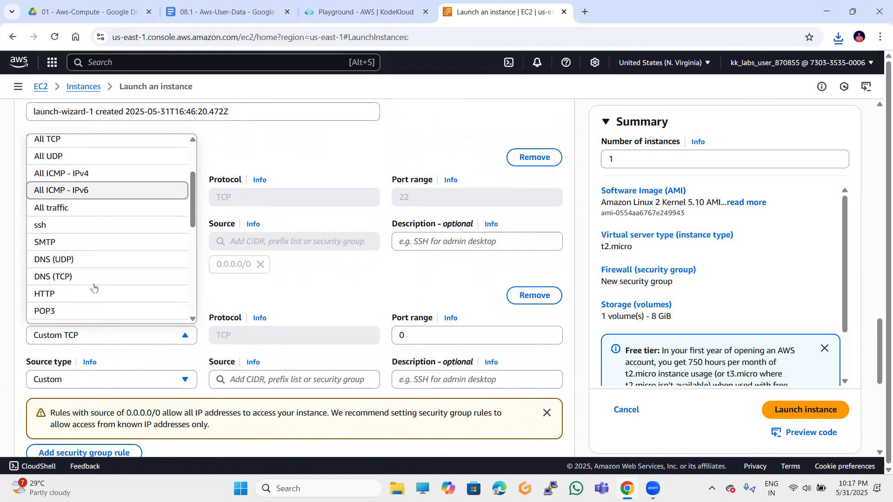
left_click(94, 288)
- Set the source type of the HTTP rule to Anywhere
scroll(94, 287, "down", 2)
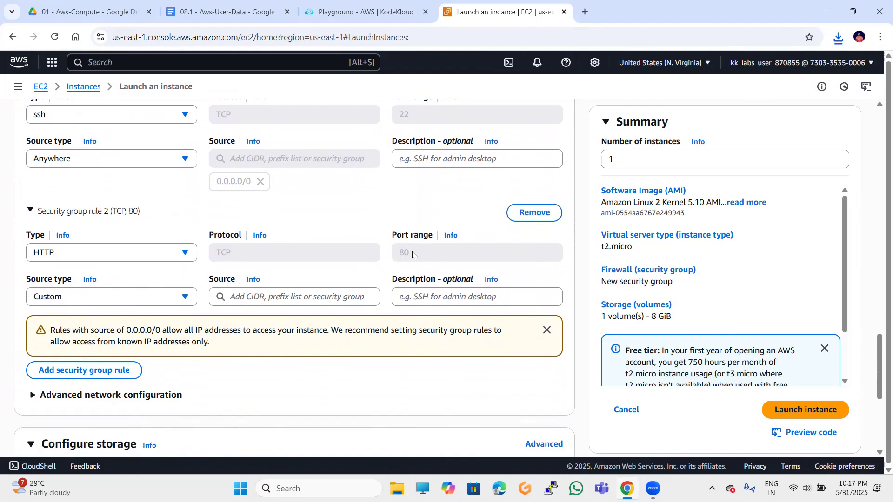
left_click_drag(415, 255, 390, 255)
left_click_drag(293, 251, 210, 254)
left_click(160, 284)
left_click(165, 300)
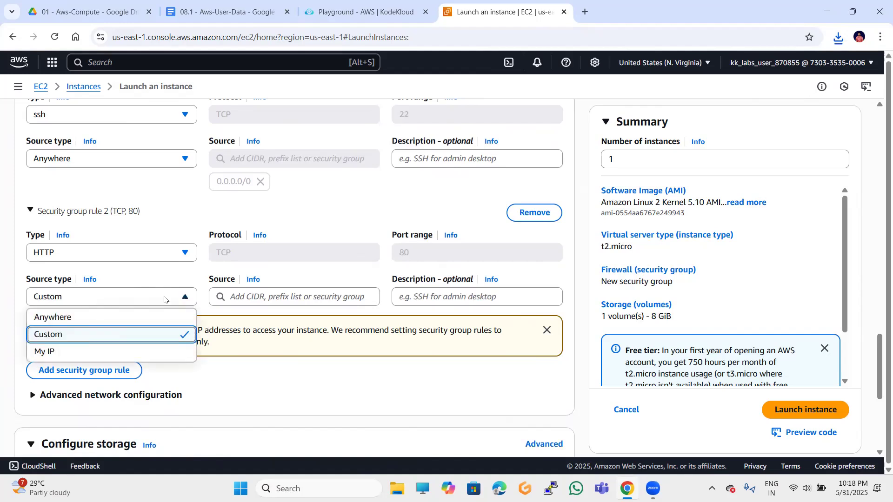
left_click(125, 319)
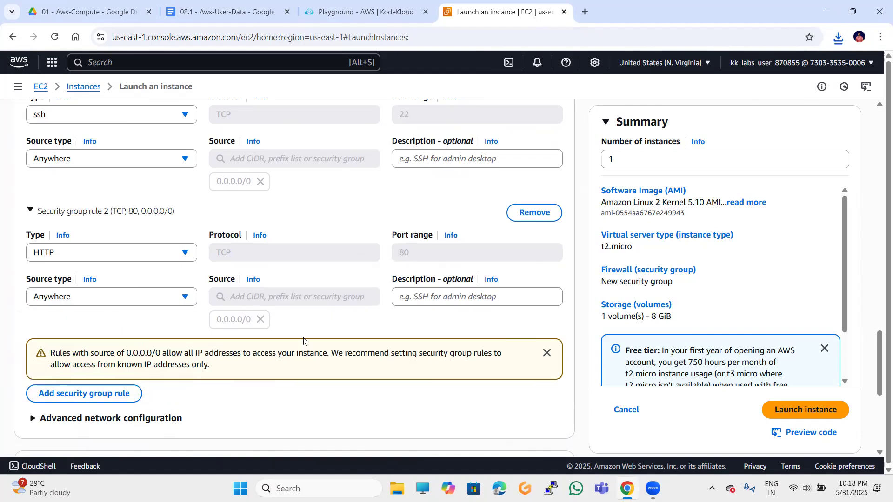
- Expand the advanced details of the instance launch and start editing the optional user data at their end
scroll(302, 341, "down", 3)
scroll(304, 341, "down", 3)
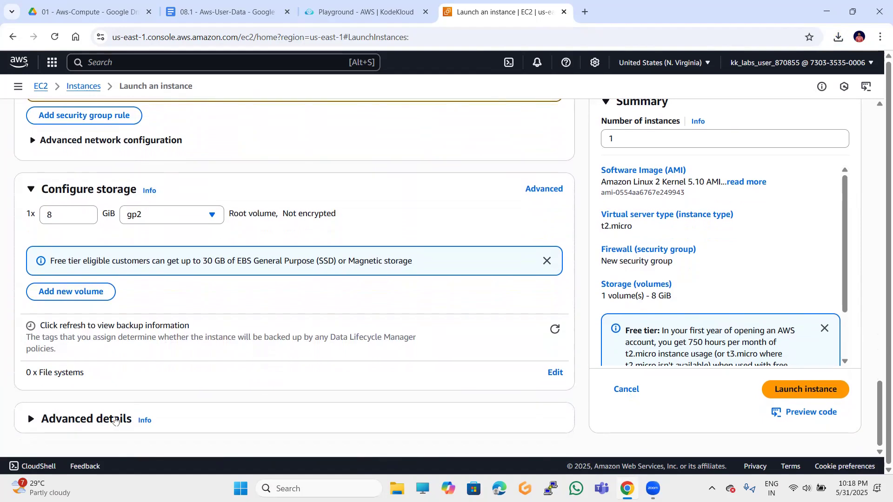
left_click(115, 421)
scroll(175, 351, "down", 3)
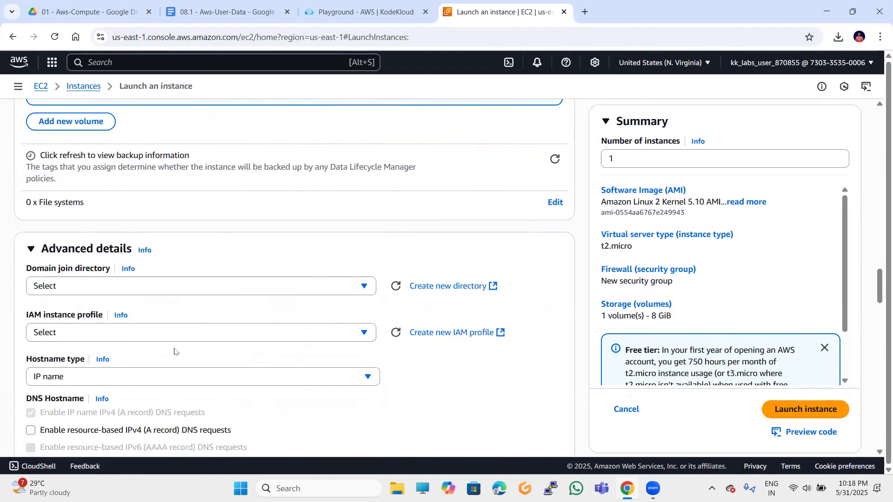
scroll(174, 351, "down", 2)
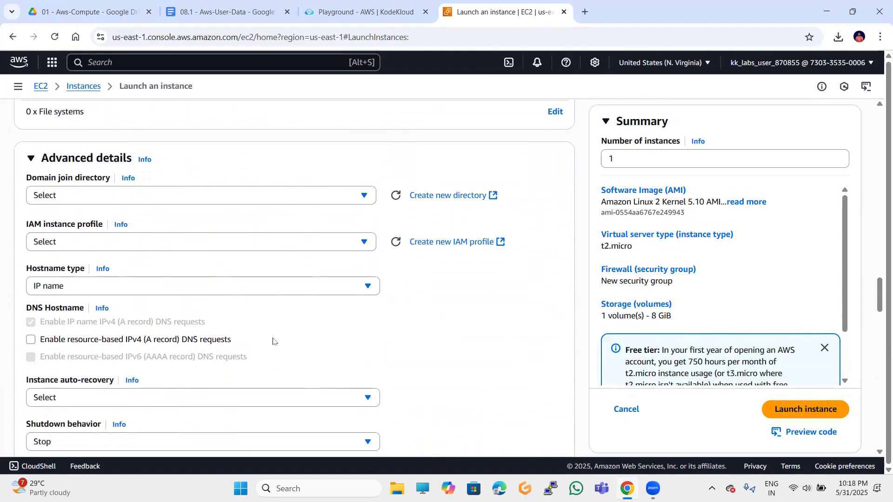
scroll(274, 342, "down", 3)
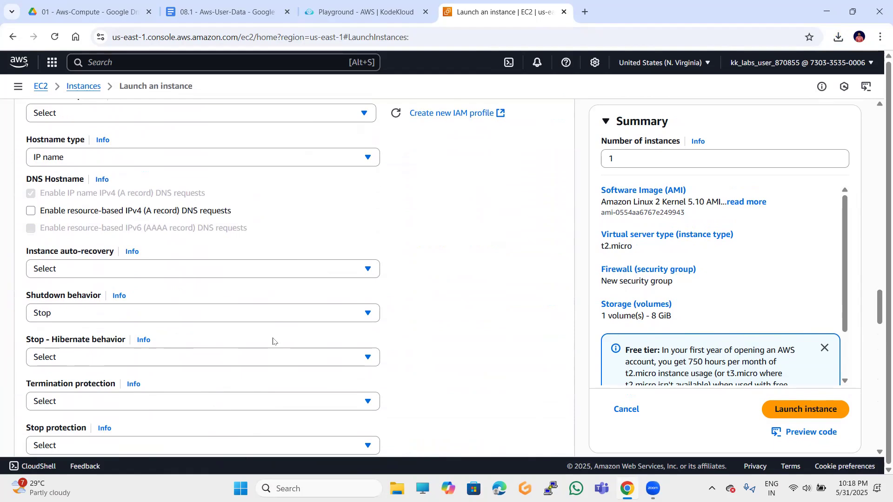
scroll(273, 342, "down", 2)
scroll(273, 341, "down", 3)
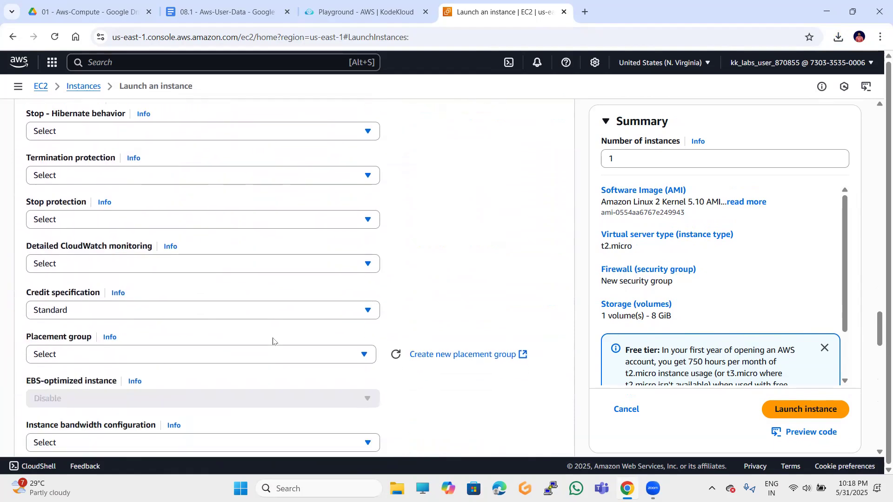
scroll(273, 342, "down", 11)
scroll(273, 338, "down", 12)
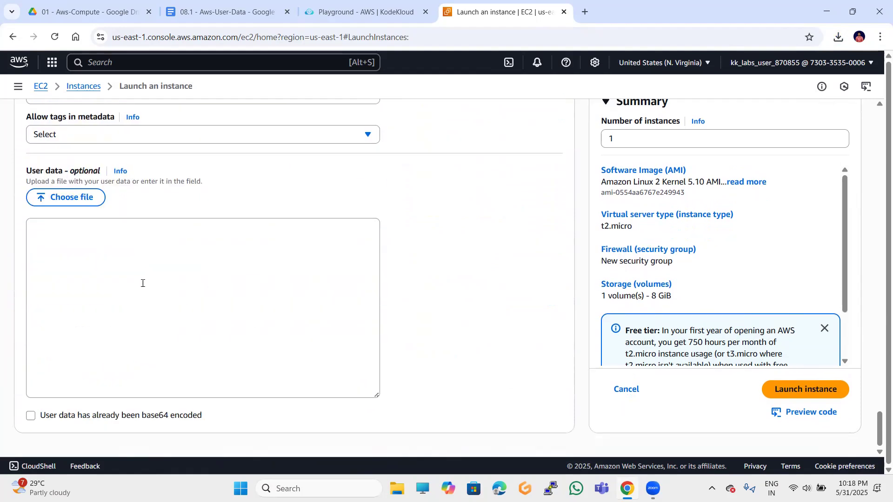
left_click(145, 284)
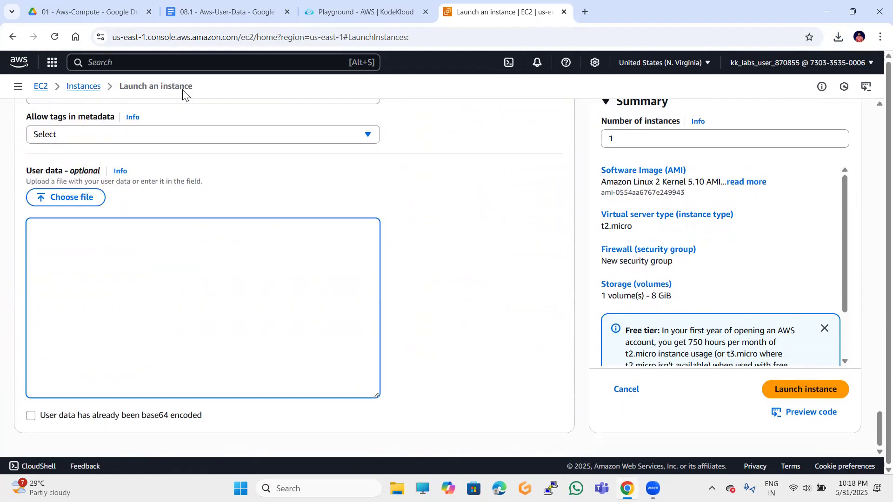
- Copy the Apache example Bash script from the 08.1 - Aws-User-Data Google Docs document into the instance's user data
left_click(213, 2)
scroll(302, 263, "down", 5)
scroll(302, 264, "down", 8)
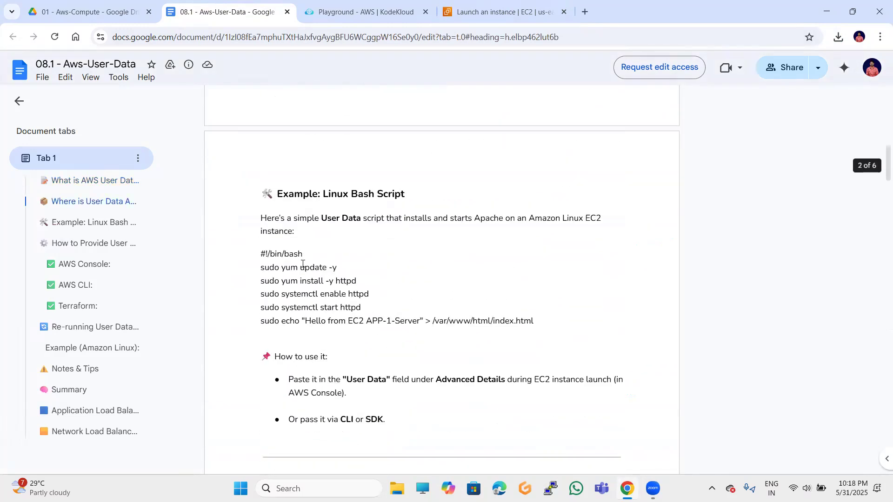
left_click_drag(537, 298, 257, 227)
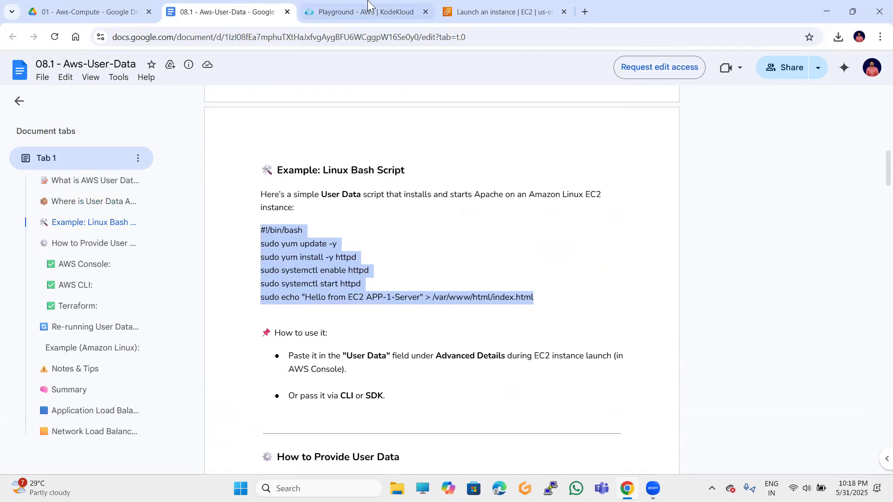
left_click(465, 3)
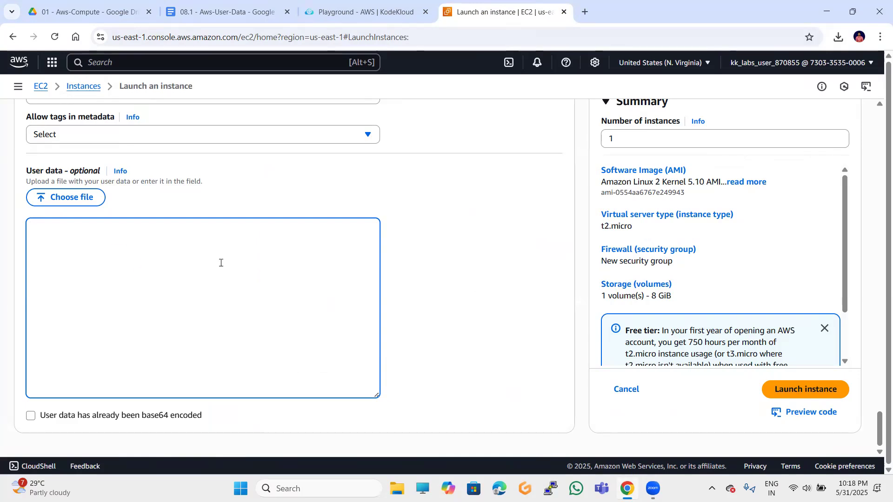
type("#!/bin/bash sudo yum update -y sudo yum install -y httpd sudo systemctl enable httpd sudo systemctl start httpd sudo echo \"Hello from EC2 APP-1-Server\" > /var/www/html/index.html")
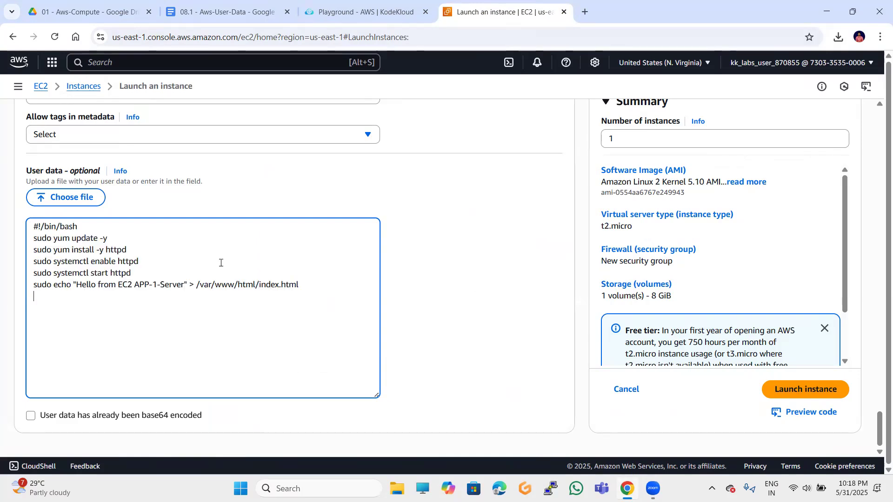
left_click(158, 285)
left_click_drag(182, 285, 72, 294)
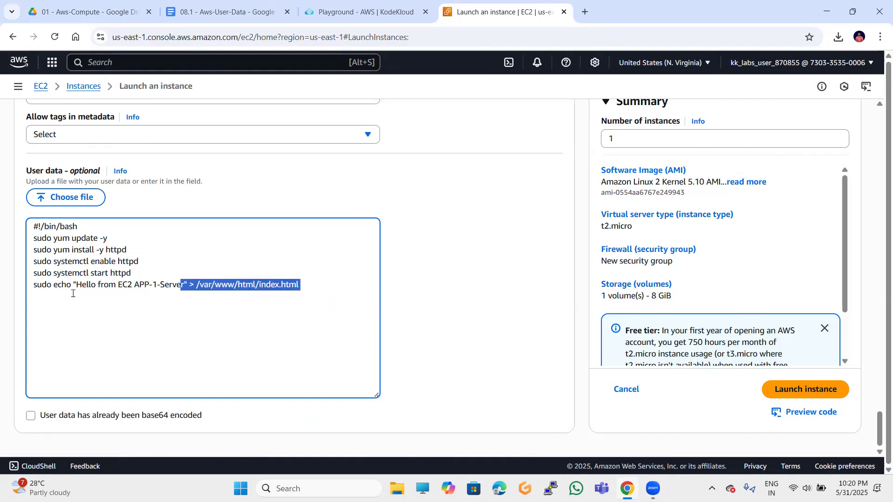
left_click(137, 305)
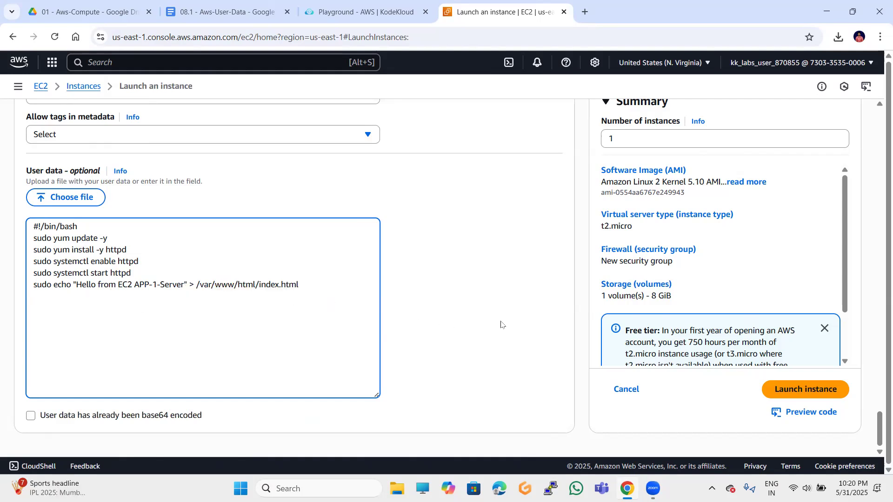
- Launch the webapp1 instance and return to the list of EC2 instances
left_click(803, 394)
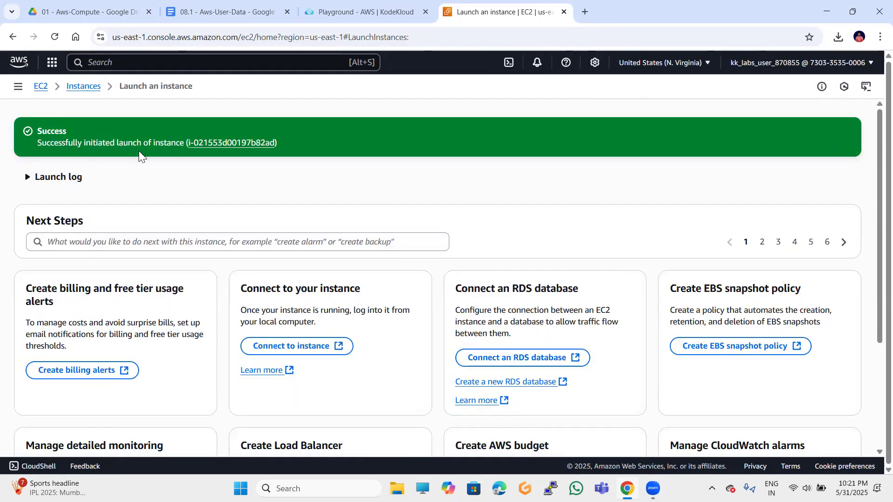
left_click(93, 87)
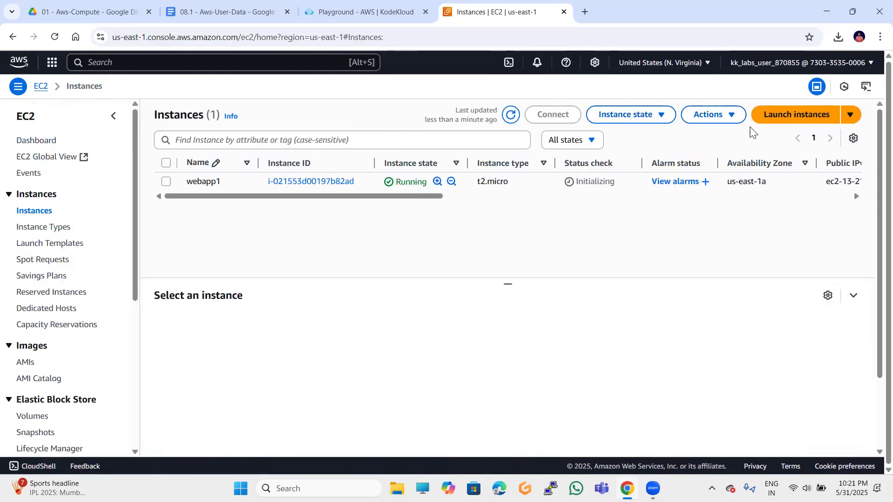
- Begin launching another EC2 instance and name it webapp2
left_click(795, 114)
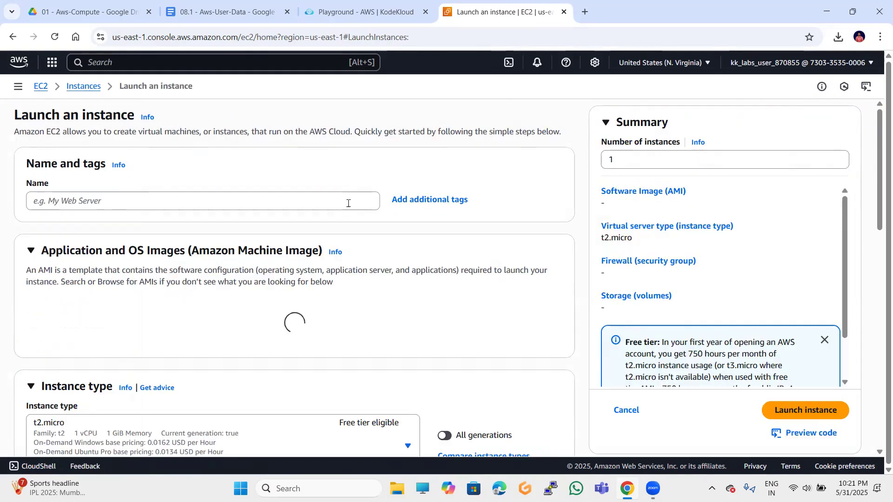
left_click(345, 200)
type("w")
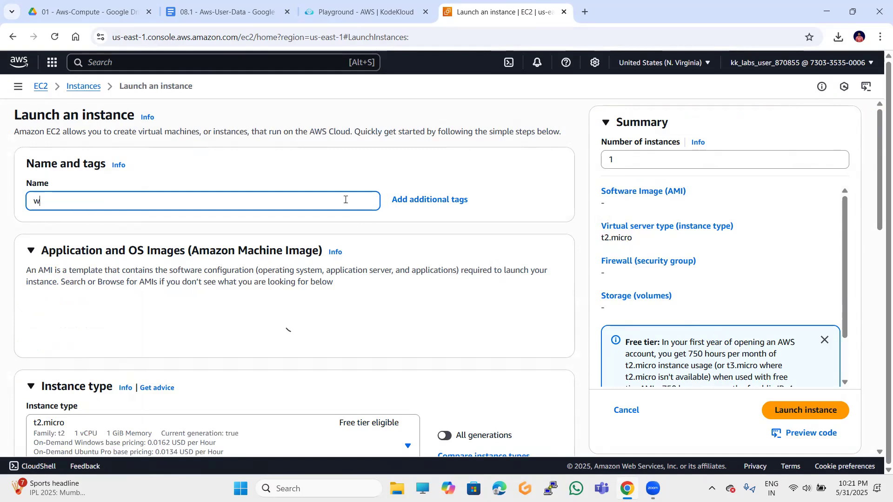
type("ebapp2")
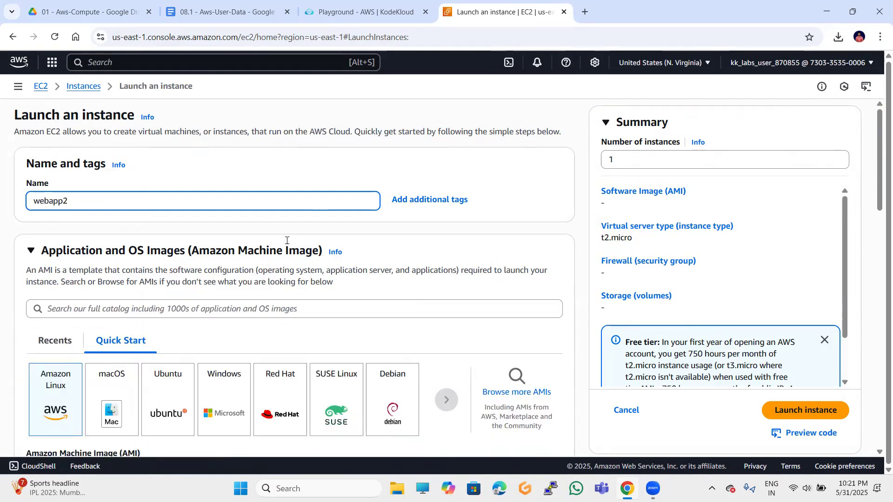
- Choose Amazon Linux 2 AMI (HVM) - Kernel 5.10, SSD Volume Type as the machine image for webapp2
scroll(287, 240, "down", 2)
scroll(287, 240, "down", 1)
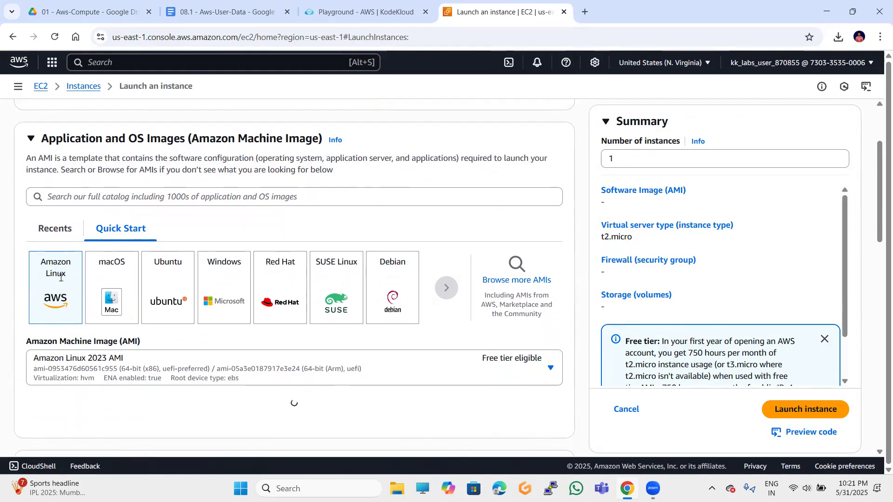
scroll(60, 278, "down", 3)
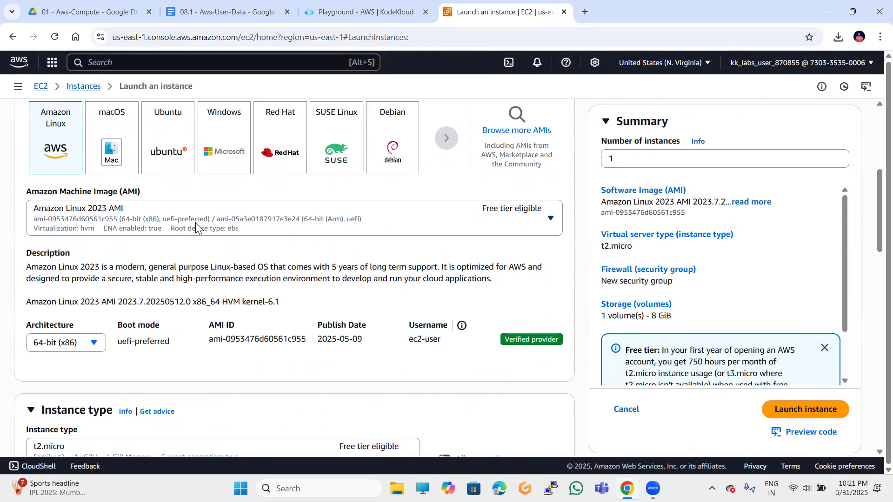
left_click(242, 220)
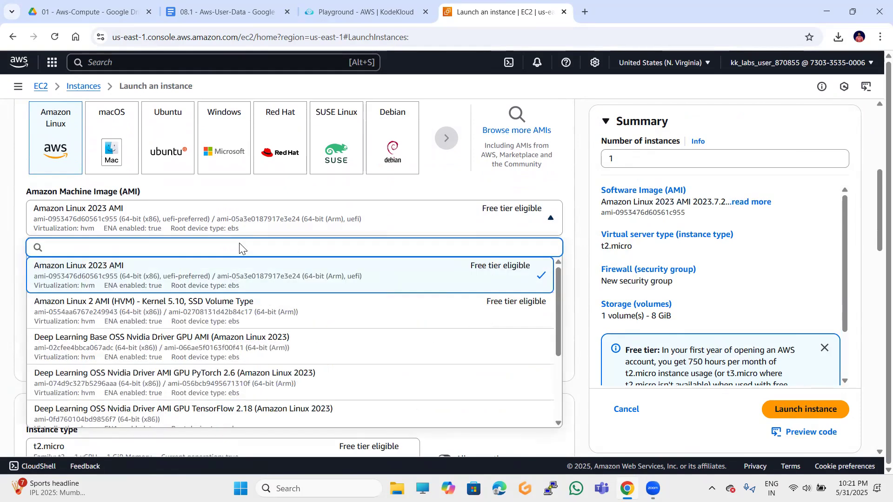
left_click(222, 304)
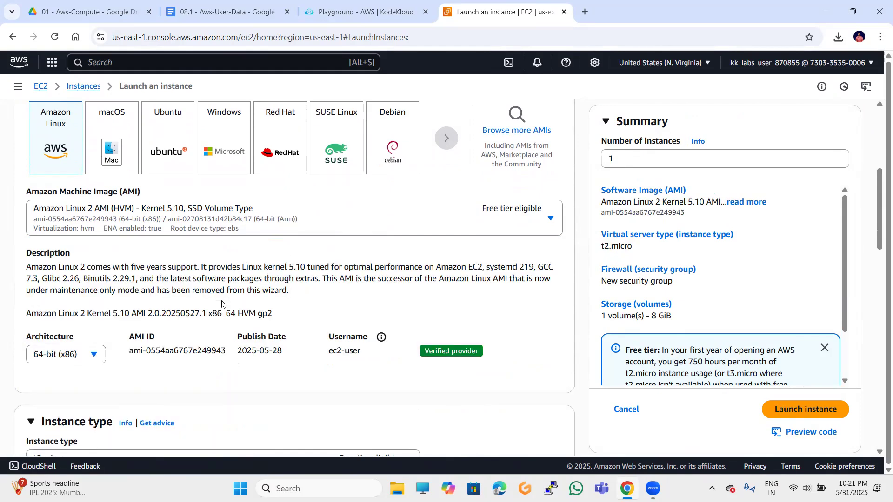
- Create a new RSA key pair named webapp2 in .pem format for the instance login
scroll(222, 304, "down", 4)
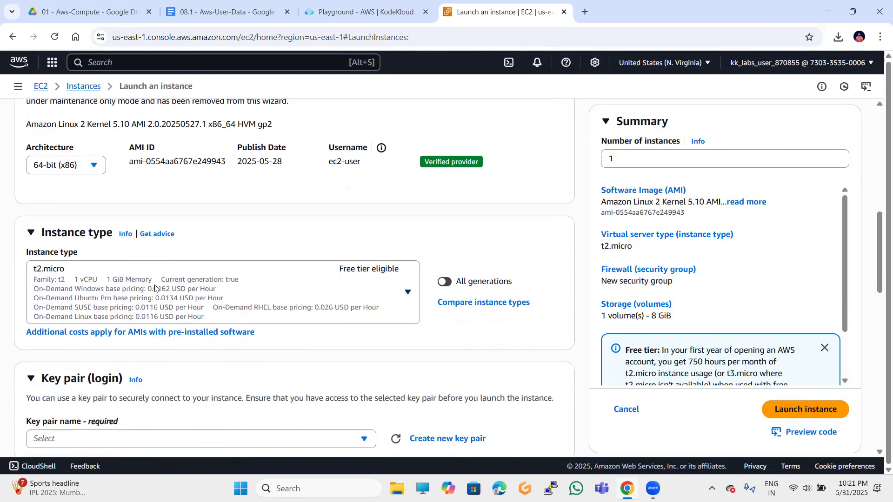
scroll(155, 288, "down", 3)
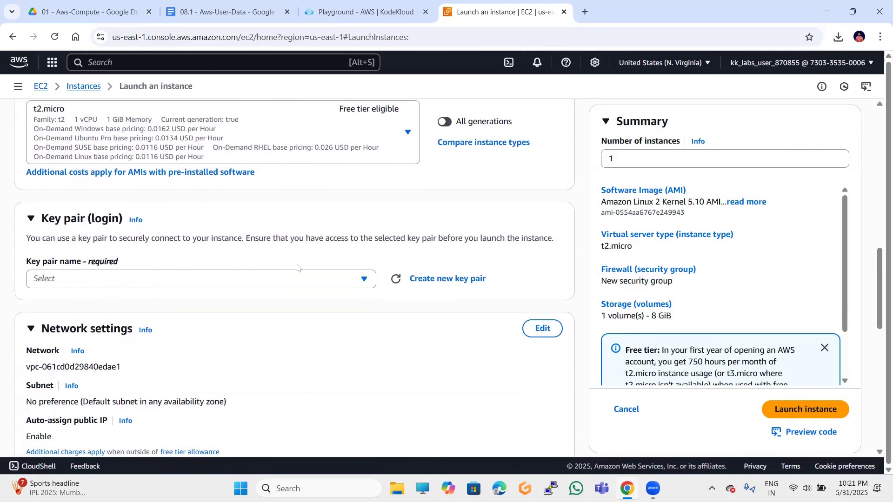
left_click(430, 278)
left_click(356, 173)
type("webapp")
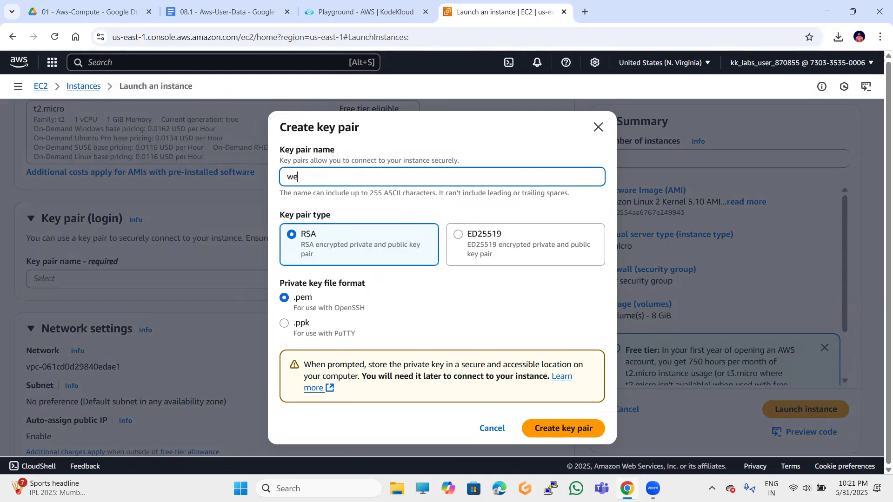
type("2")
left_click(549, 424)
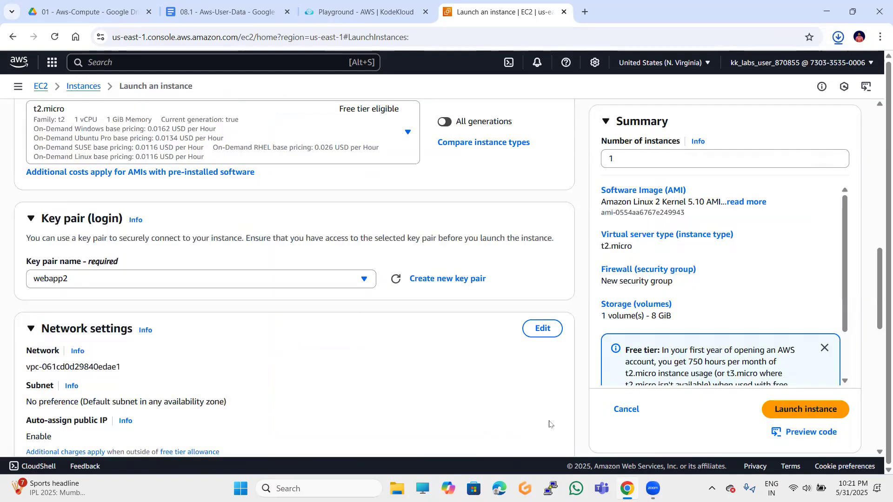
- Make webapp2's network settings editable and select the default VPC's subnet in availability zone us-east-1b
left_click(541, 328)
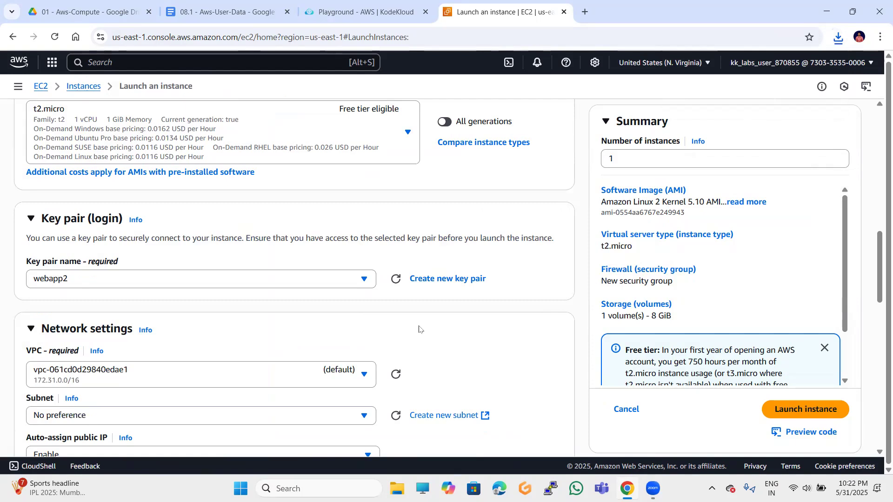
scroll(419, 329, "down", 3)
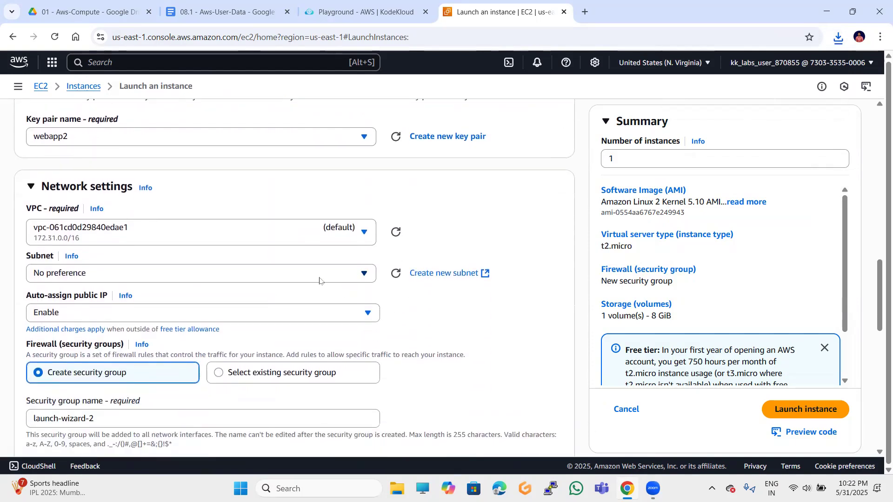
left_click(322, 278)
scroll(286, 367, "down", 1)
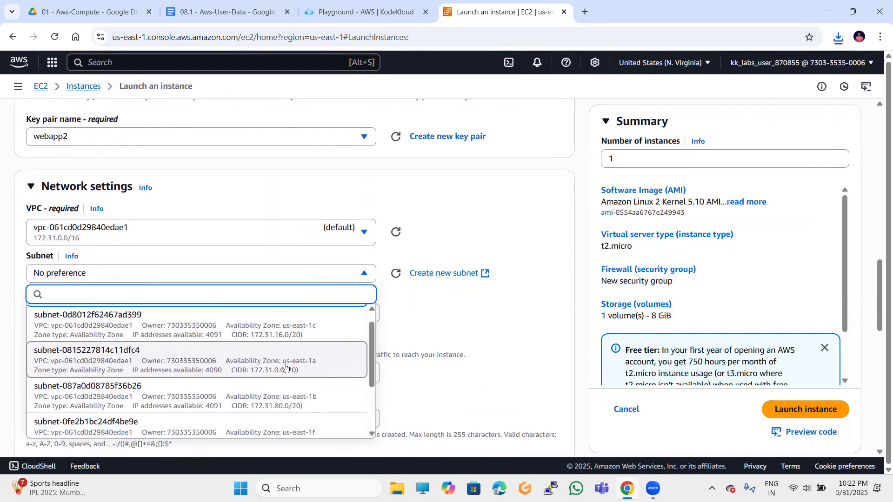
left_click(286, 368)
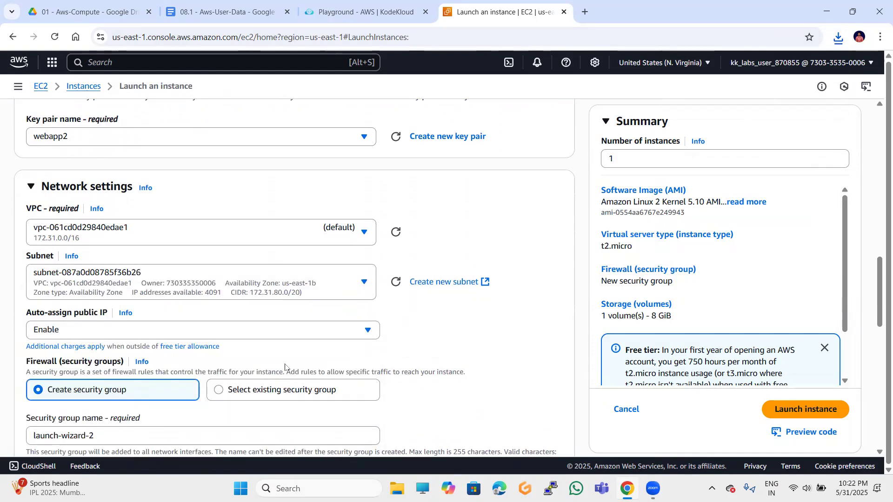
- Add an inbound security group rule for webapp2 that allows HTTP traffic from Anywhere
scroll(285, 367, "down", 4)
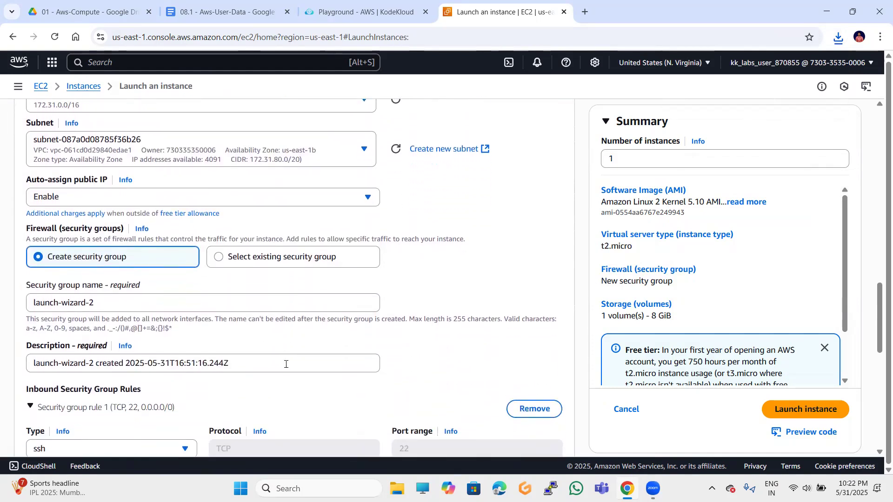
scroll(286, 364, "down", 4)
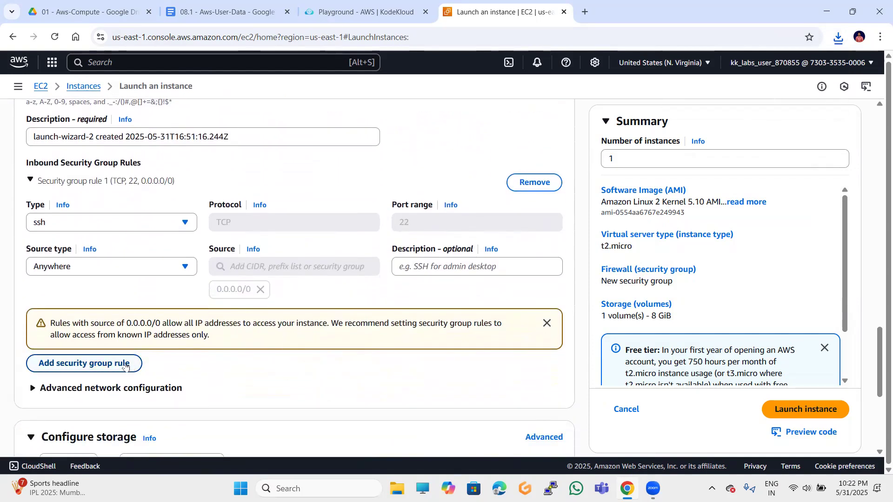
left_click(101, 363)
scroll(121, 332, "down", 2)
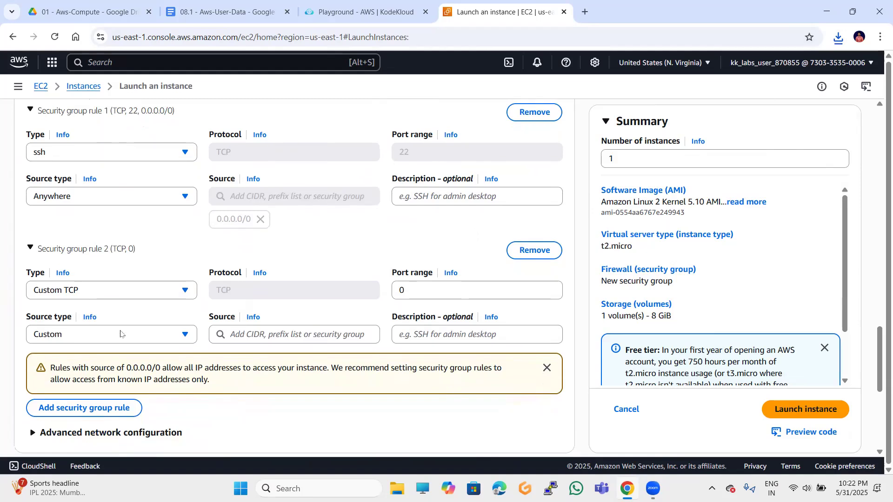
left_click(132, 290)
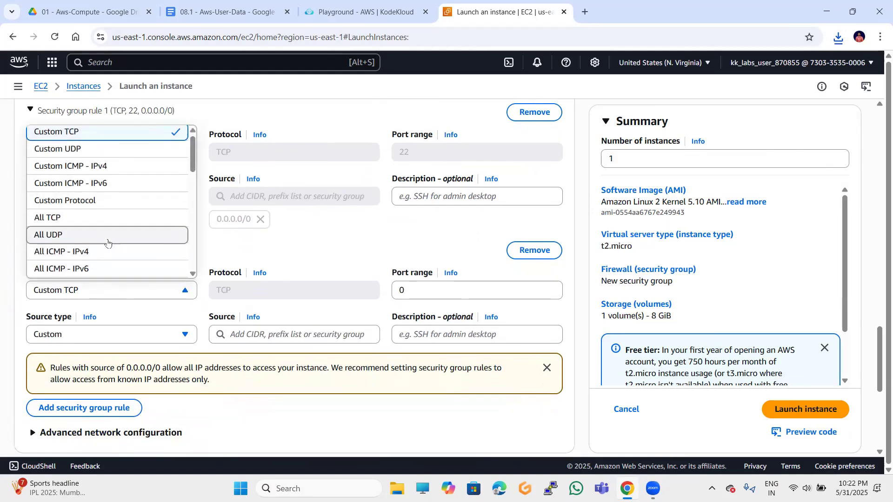
scroll(102, 236, "down", 3)
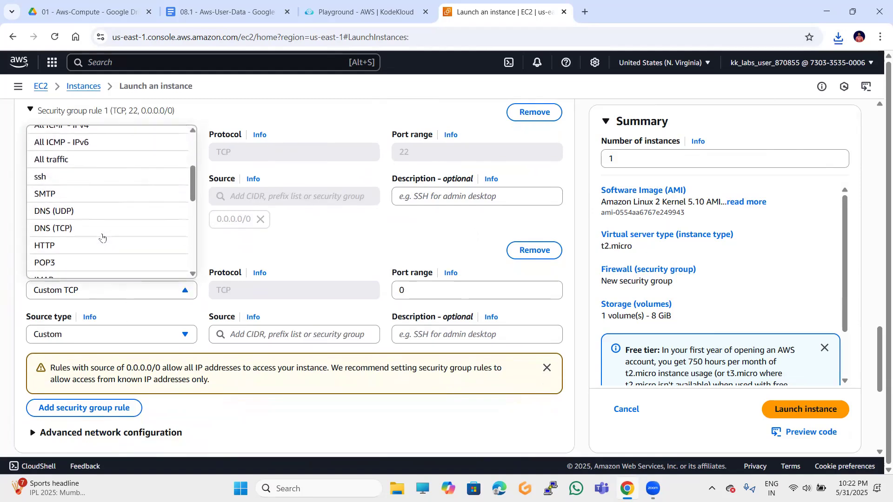
left_click(70, 244)
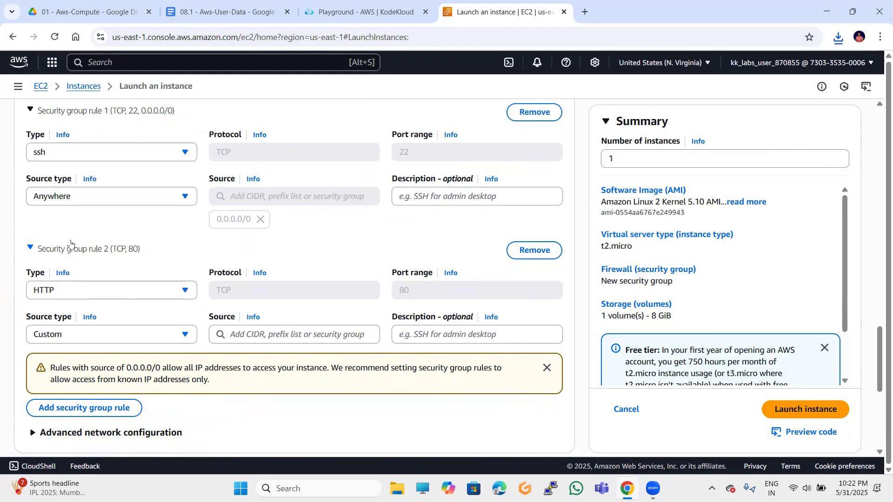
left_click(72, 334)
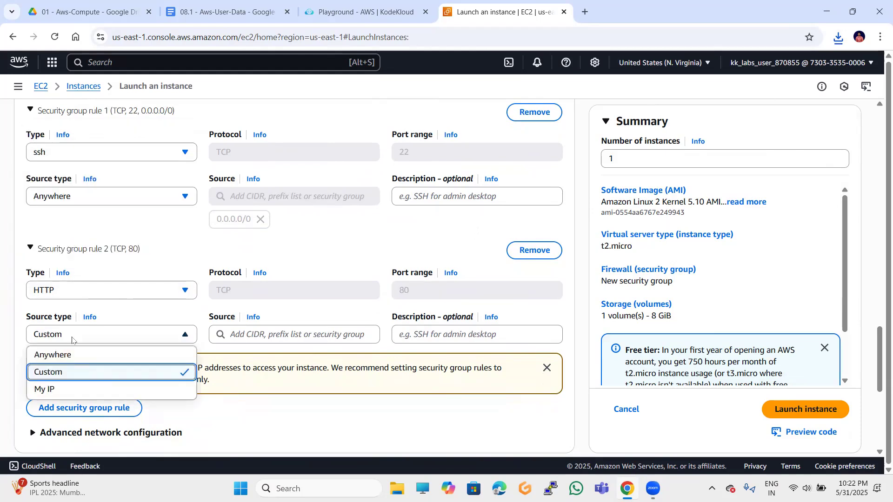
left_click(73, 356)
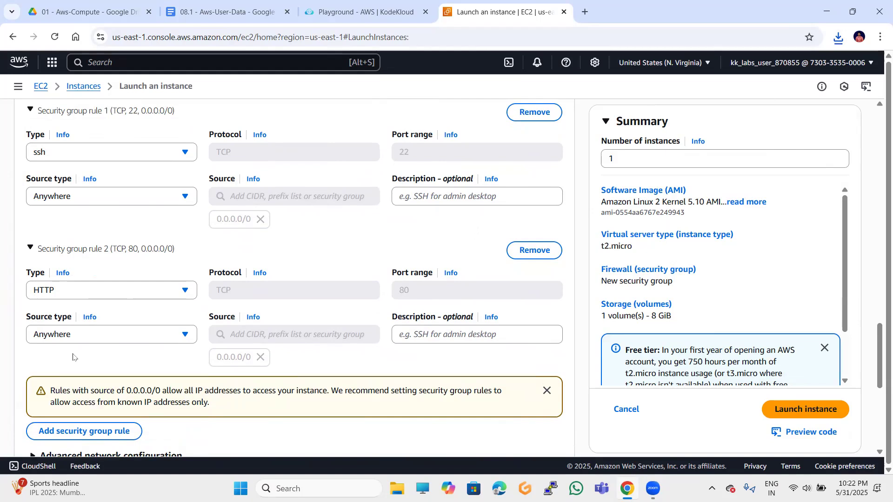
- Expand the advanced details and fill webapp2's user data with the bash script that updates packages, installs and starts httpd, and writes index.html
scroll(161, 357, "down", 5)
scroll(161, 357, "down", 2)
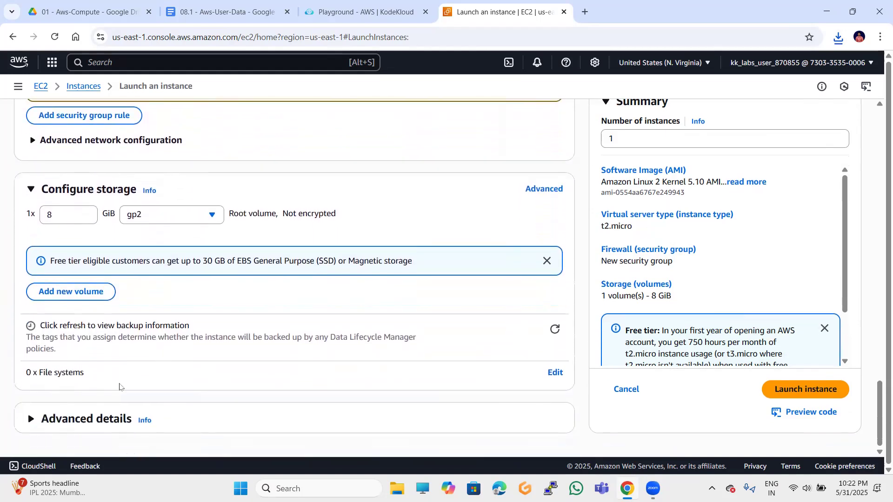
left_click(108, 417)
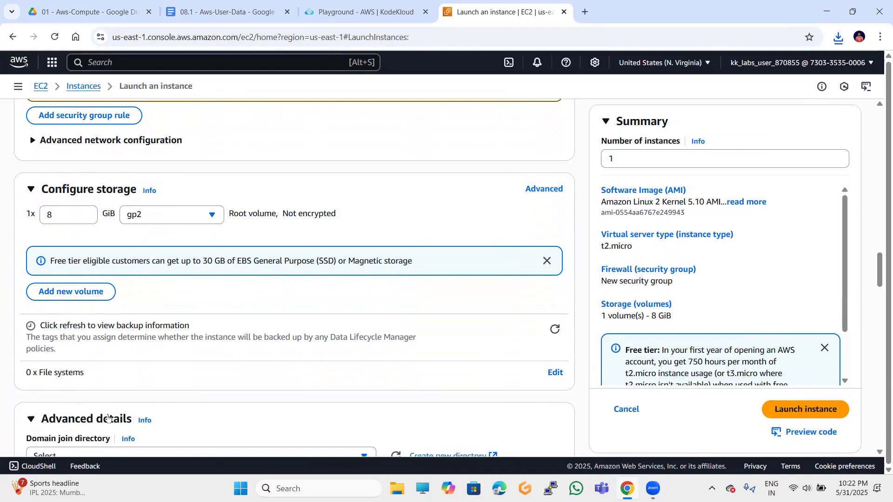
scroll(108, 417, "down", 4)
scroll(108, 417, "down", 2)
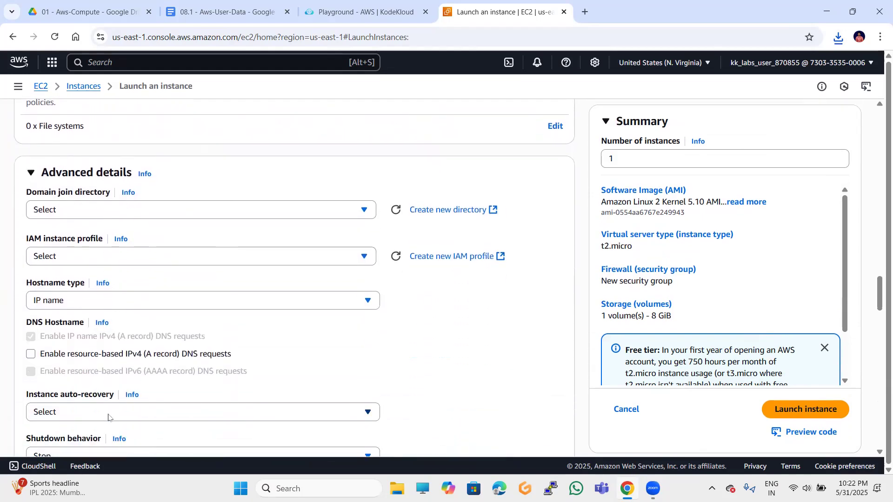
scroll(108, 417, "down", 5)
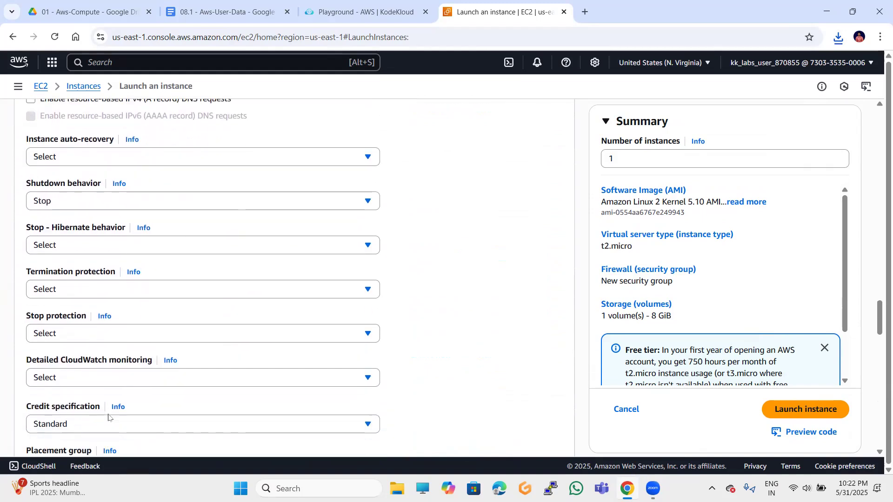
scroll(108, 417, "down", 9)
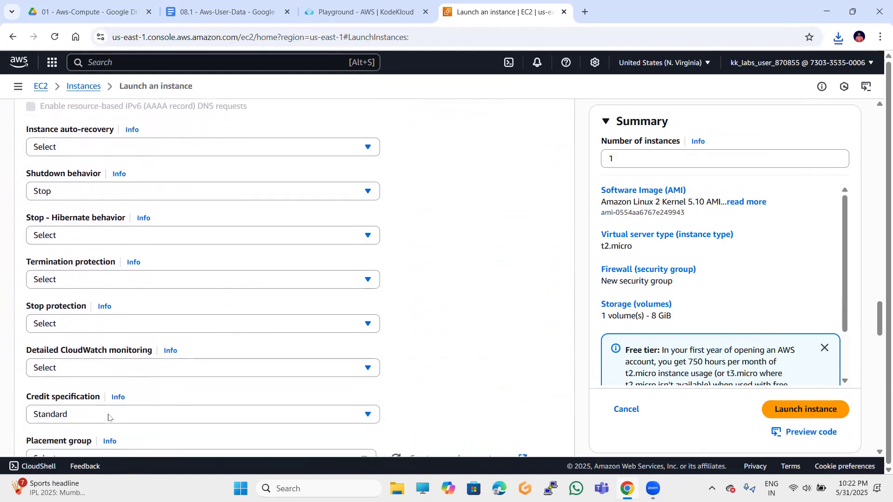
scroll(108, 414, "down", 16)
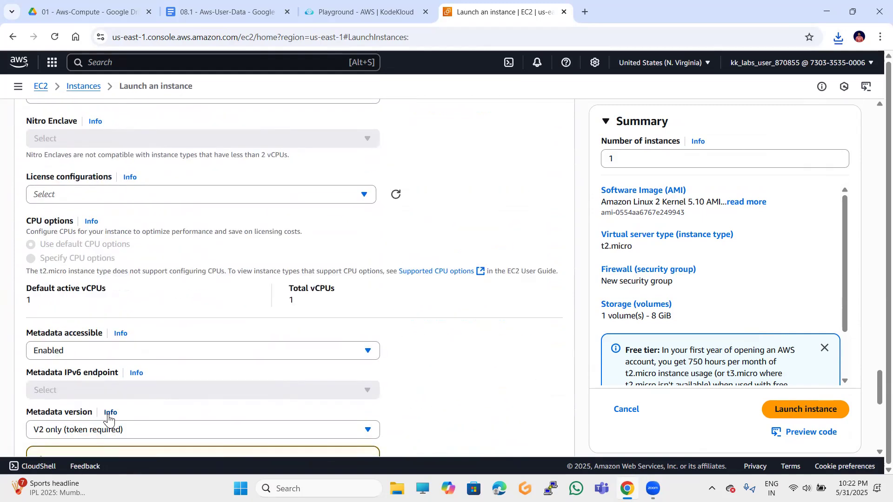
left_click(131, 284)
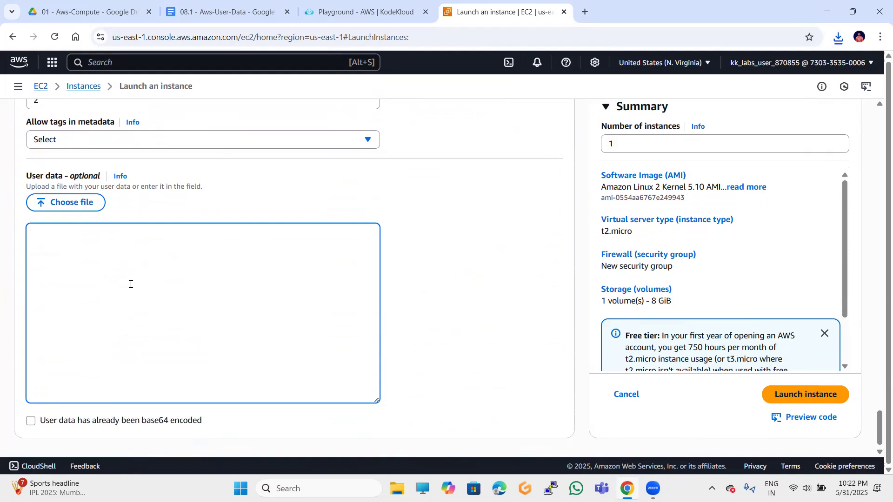
type("#!/bin/bash sudo yum update -y sudo yum install -y httpd sudo systemctl enable httpd sudo systemctl start httpd sudo echo \"Hello from EC2 APP-1-Server\" > /var/www/html/index.html")
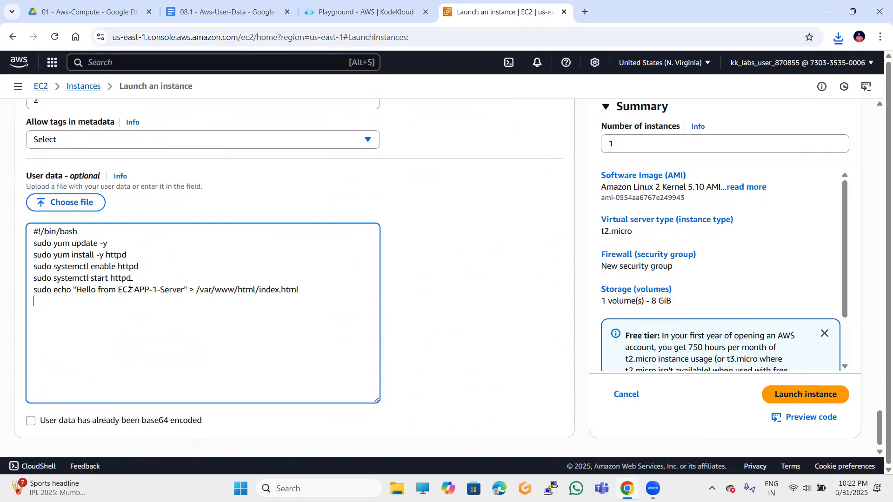
- Change the server number in the user data script's greeting to 2, so it reads APP-2-Server
left_click(157, 285)
key("BackSpace")
type("2")
- Launch the webapp2 instance, then return to the instances list and refresh it
left_click(802, 394)
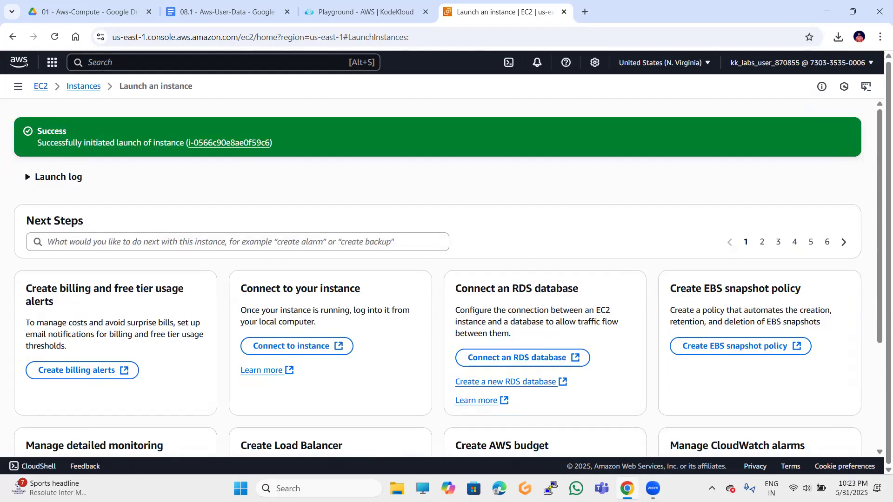
left_click(83, 88)
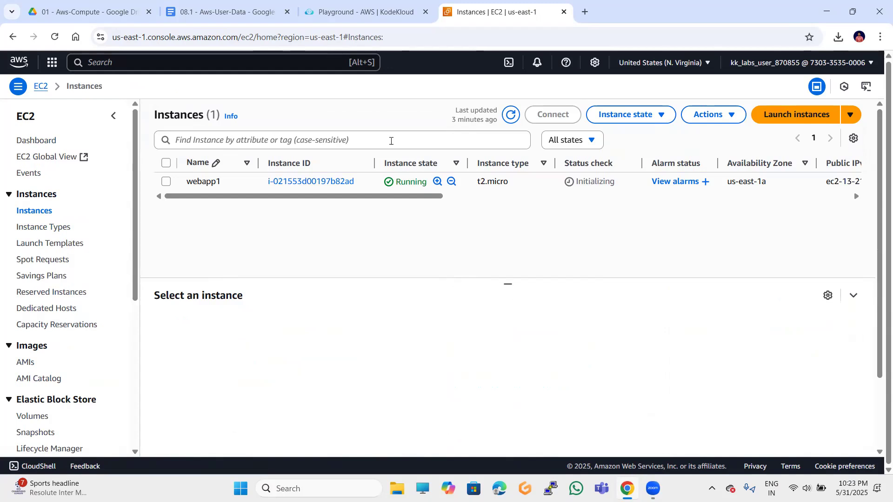
left_click(511, 115)
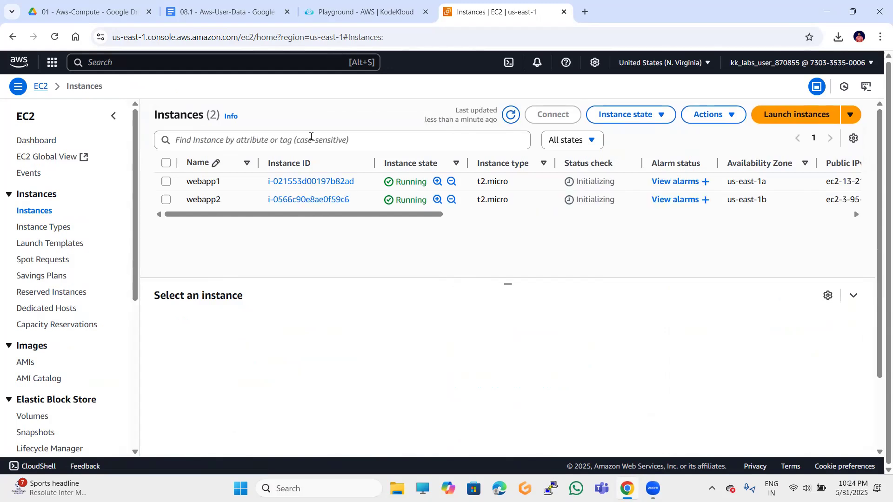
left_click(172, 62)
type("load")
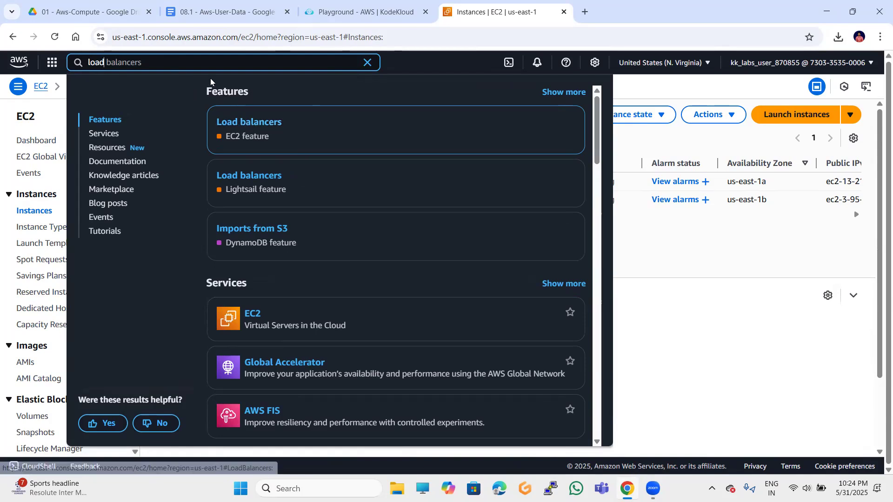
double_click(176, 67)
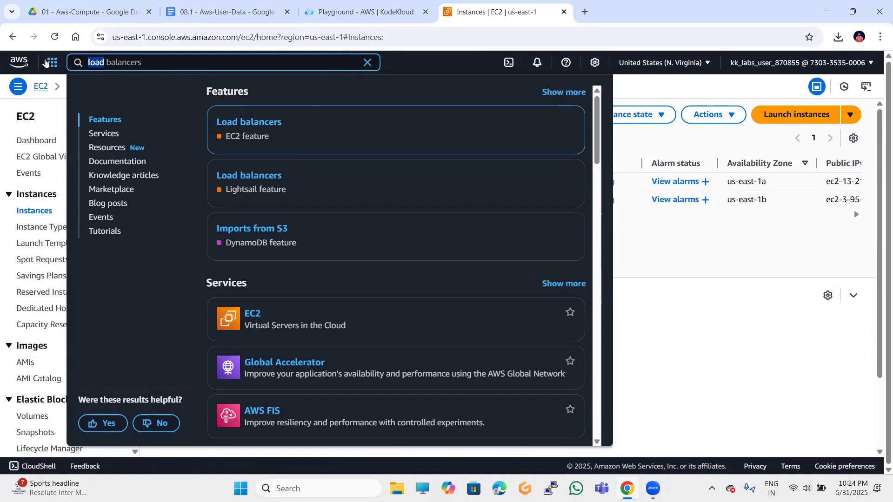
left_click(47, 63)
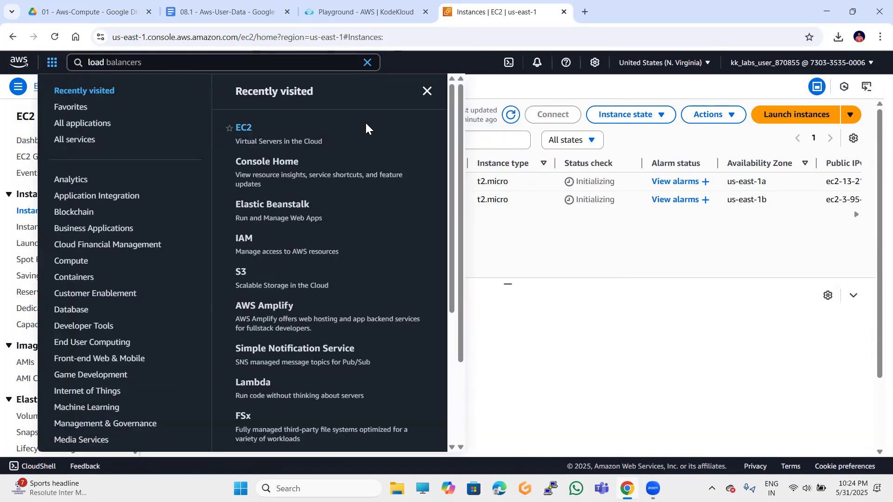
left_click(427, 90)
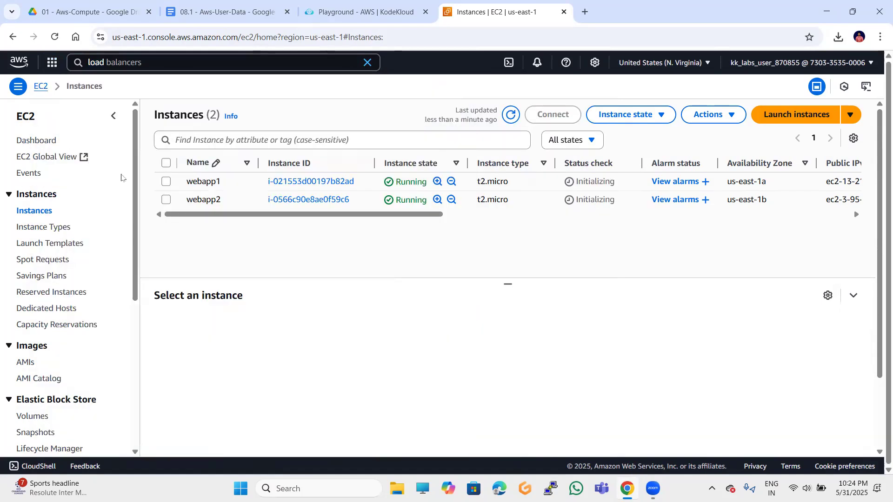
- Go to the EC2 target groups and begin creating a new target group
scroll(81, 335, "down", 1)
scroll(81, 336, "down", 5)
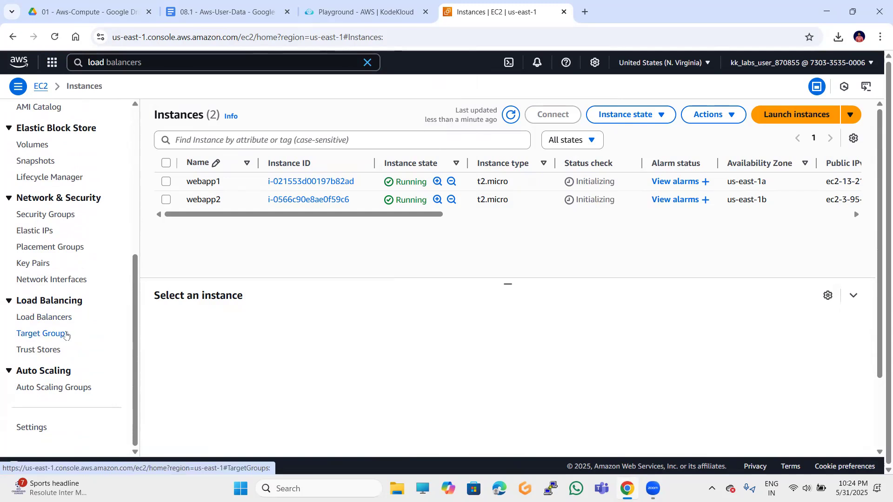
left_click(64, 334)
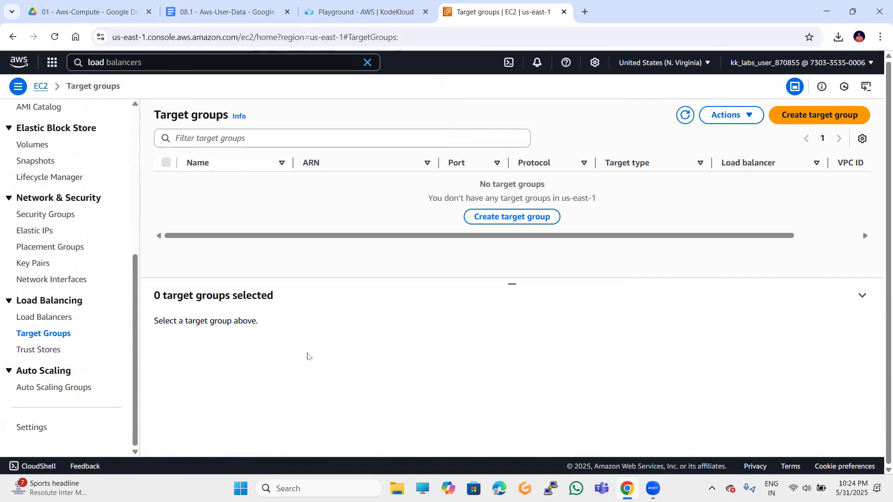
left_click(543, 221)
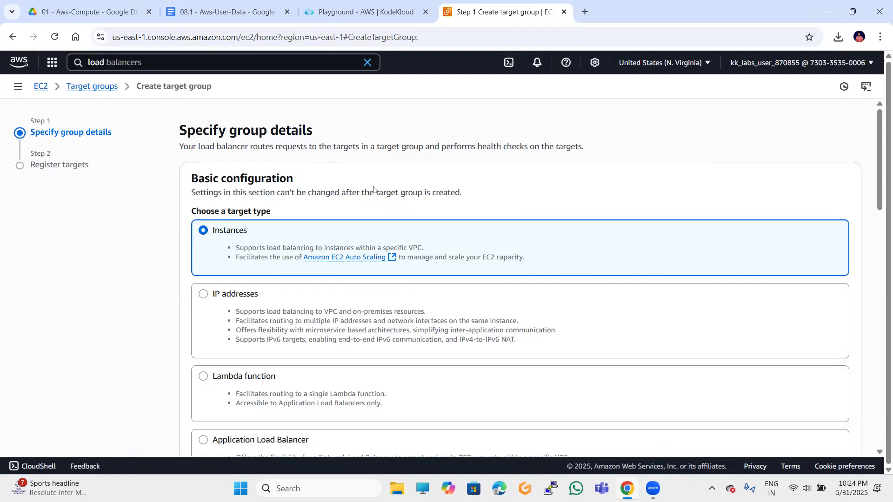
- Keep Instances as the target type and name the target group alb
scroll(374, 223, "down", 2)
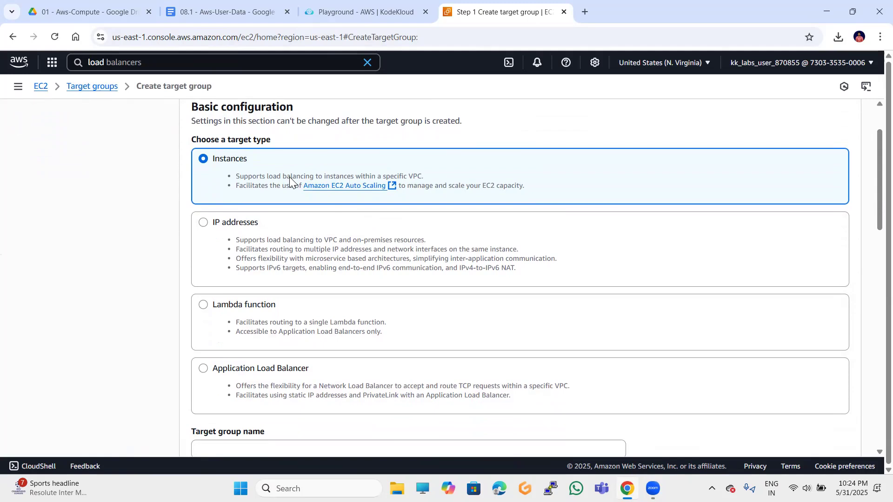
scroll(290, 181, "down", 5)
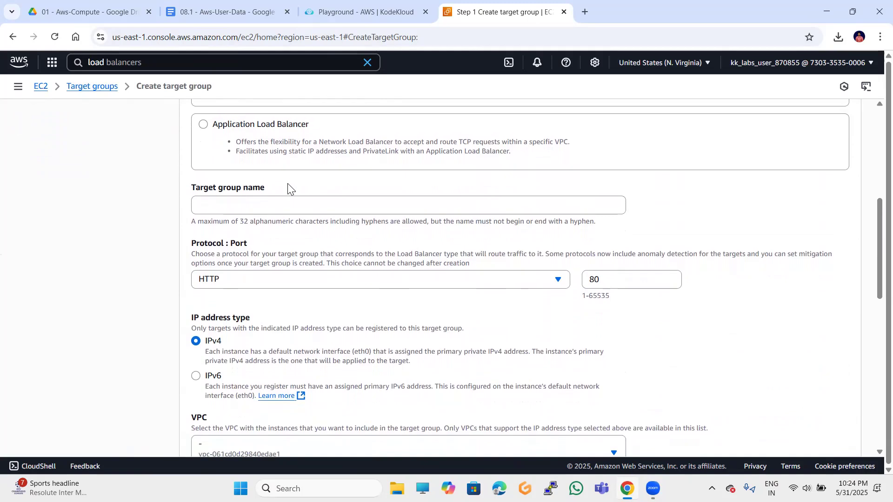
left_click(287, 201)
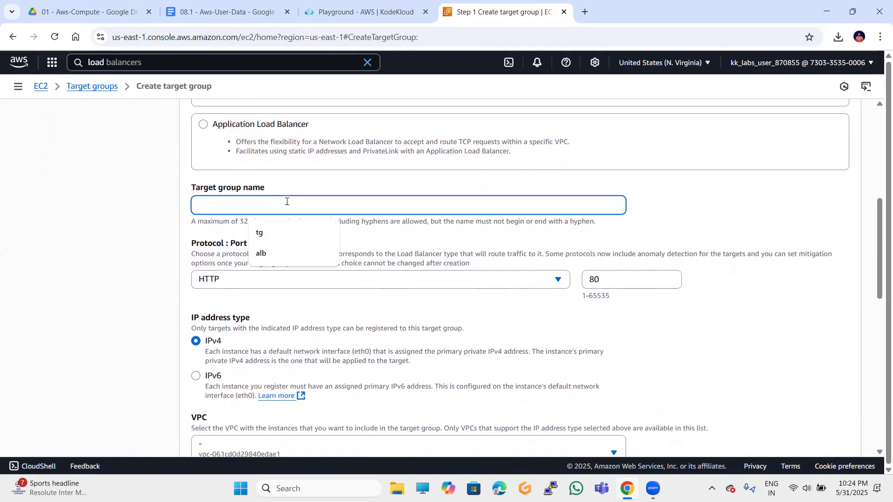
type("alb")
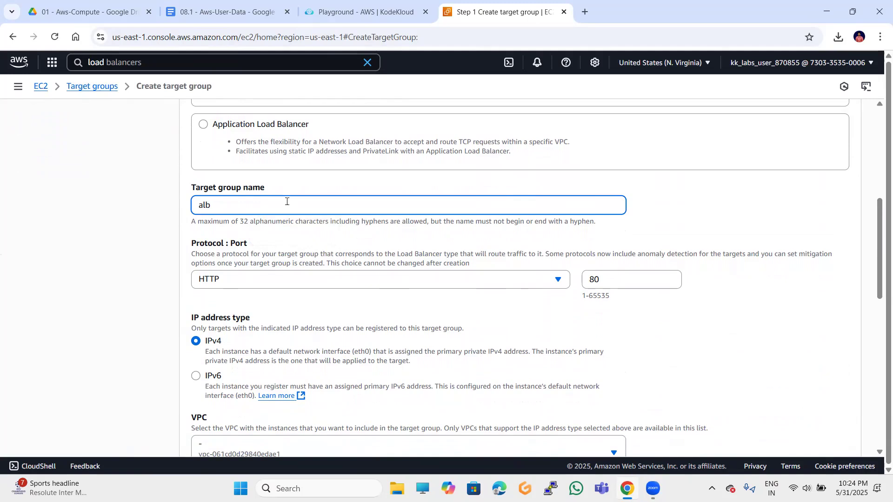
- Keep the default HTTP port 80, IPv4, VPC, HTTP1 and health check settings, and continue to registering targets
scroll(287, 201, "down", 1)
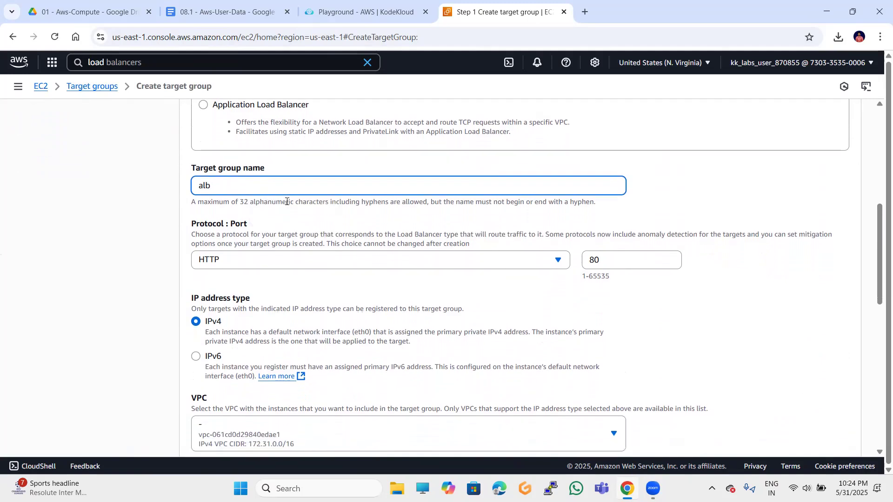
scroll(287, 201, "down", 1)
scroll(285, 205, "down", 4)
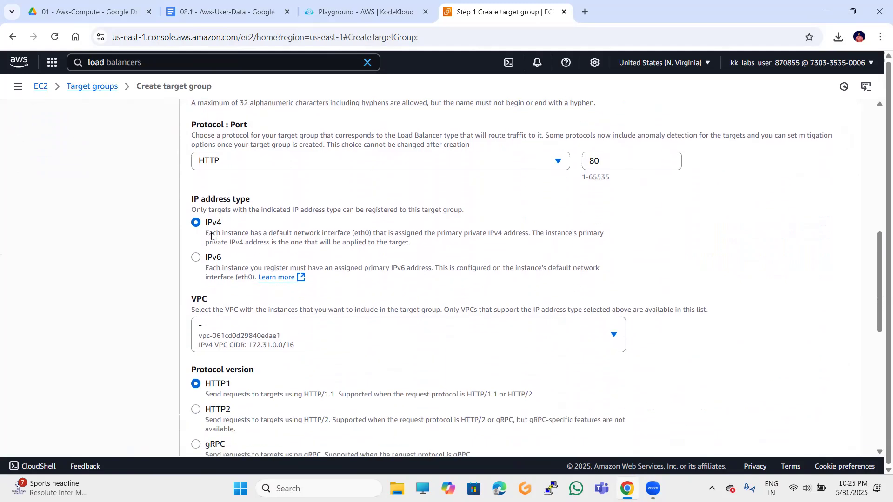
scroll(212, 235, "down", 2)
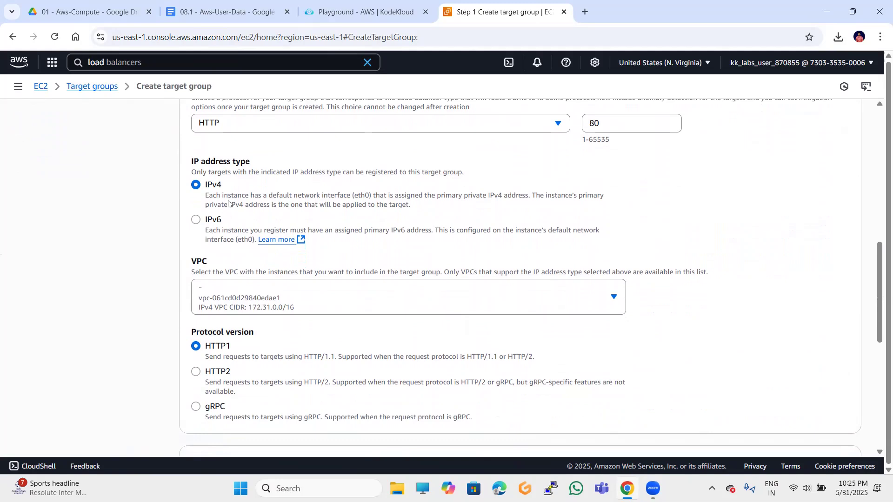
scroll(228, 204, "down", 3)
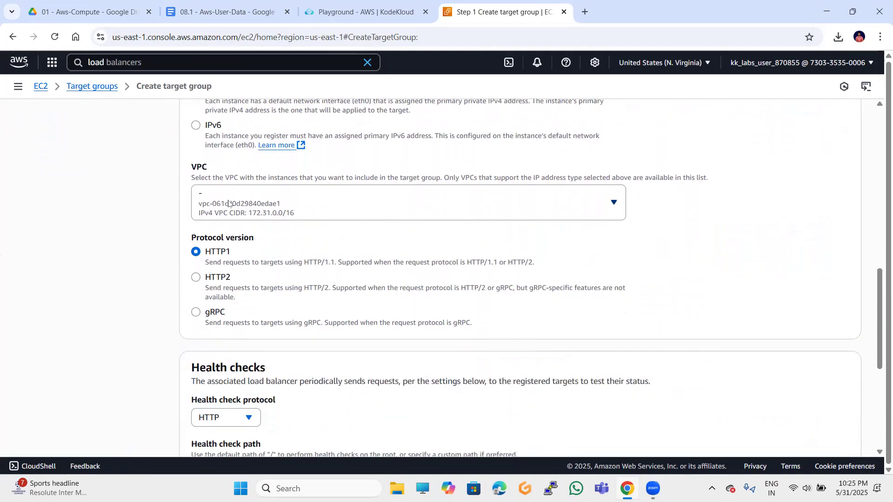
scroll(229, 203, "down", 2)
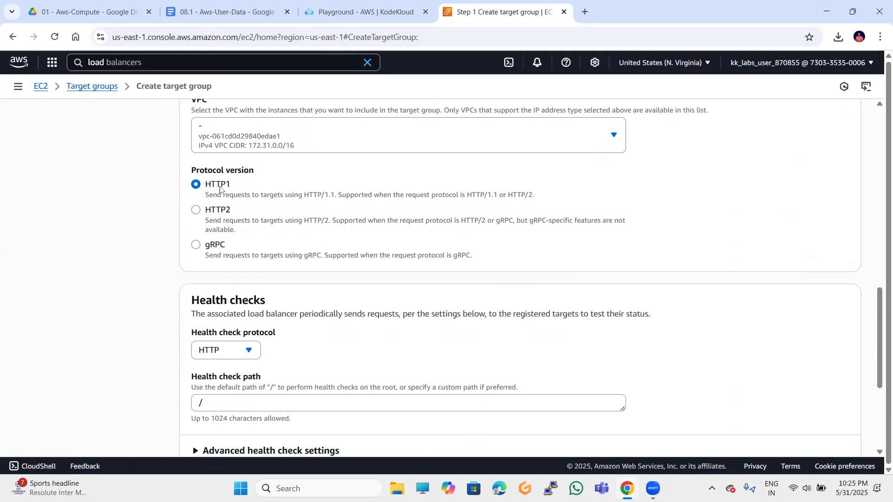
scroll(255, 193, "down", 2)
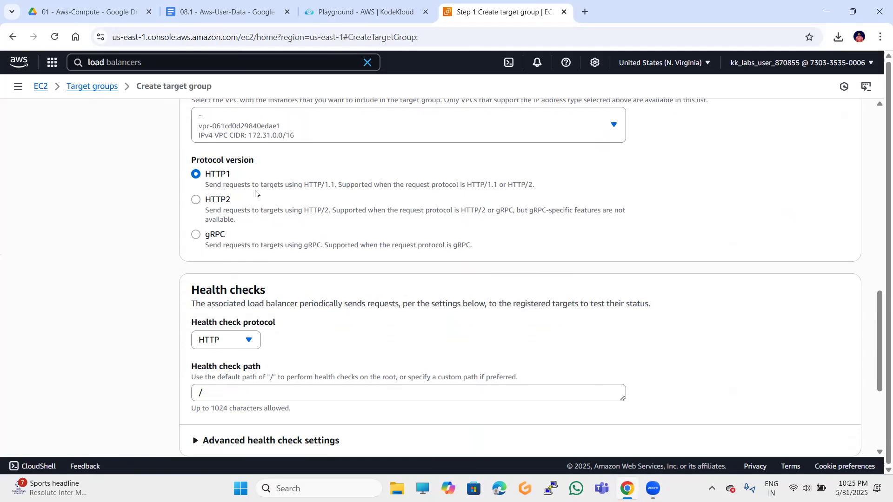
scroll(255, 192, "down", 2)
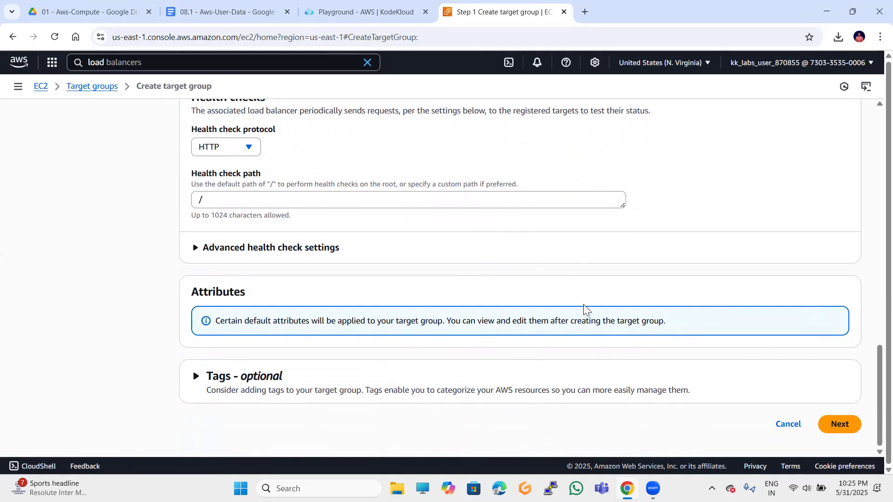
left_click(839, 424)
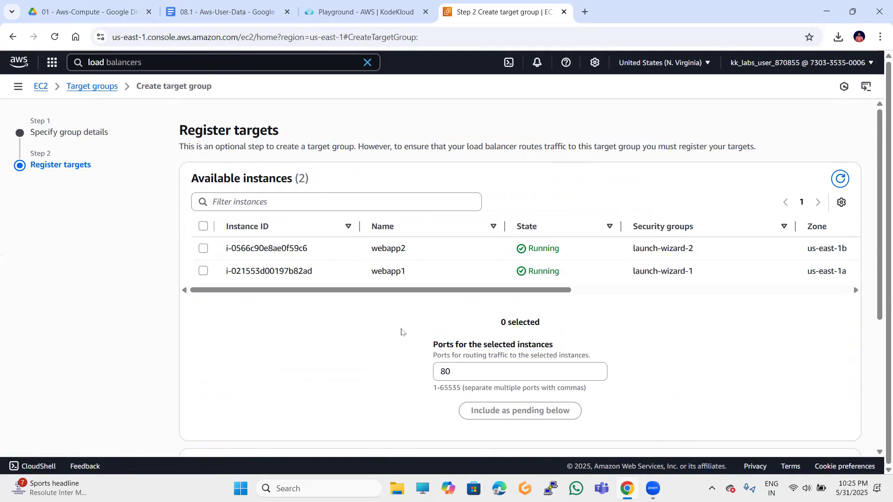
- Include webapp1 and webapp2 as pending targets on port 80 and create the target group
left_click(203, 227)
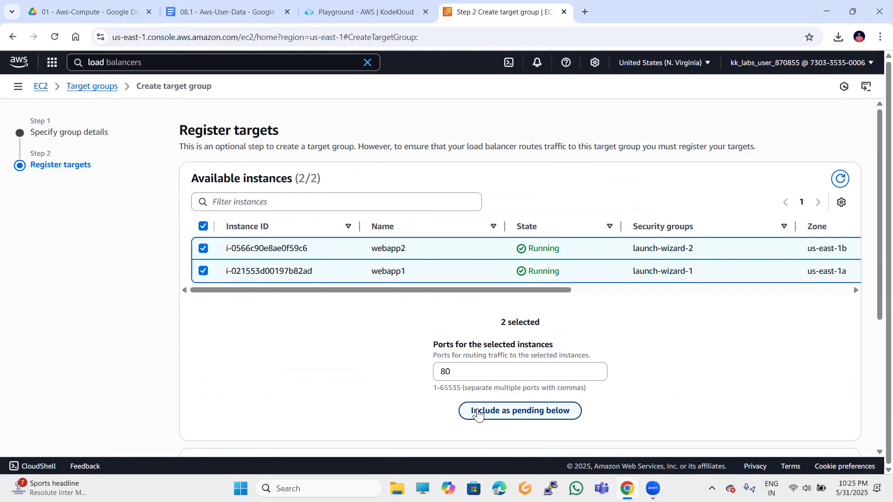
left_click(508, 412)
scroll(509, 411, "down", 4)
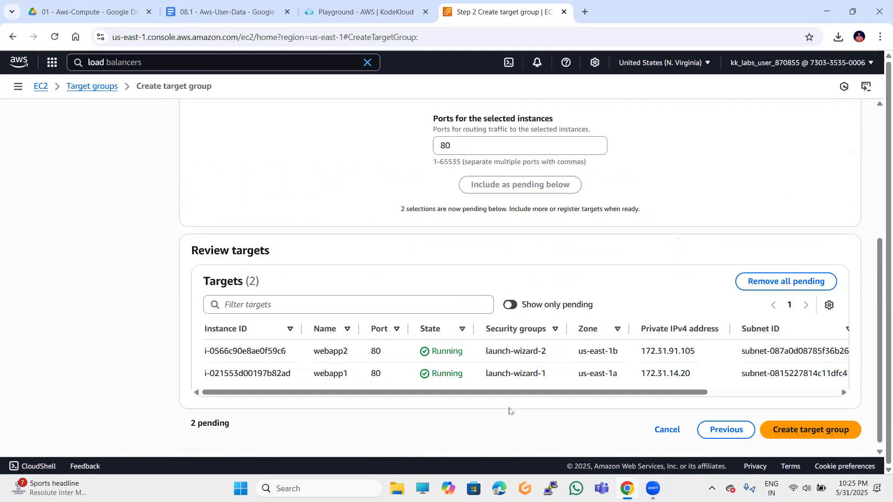
scroll(509, 411, "down", 1)
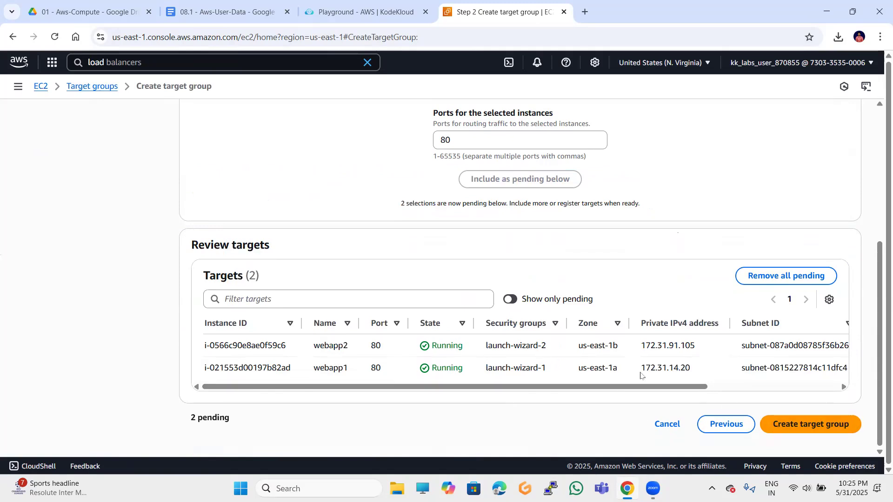
left_click(817, 425)
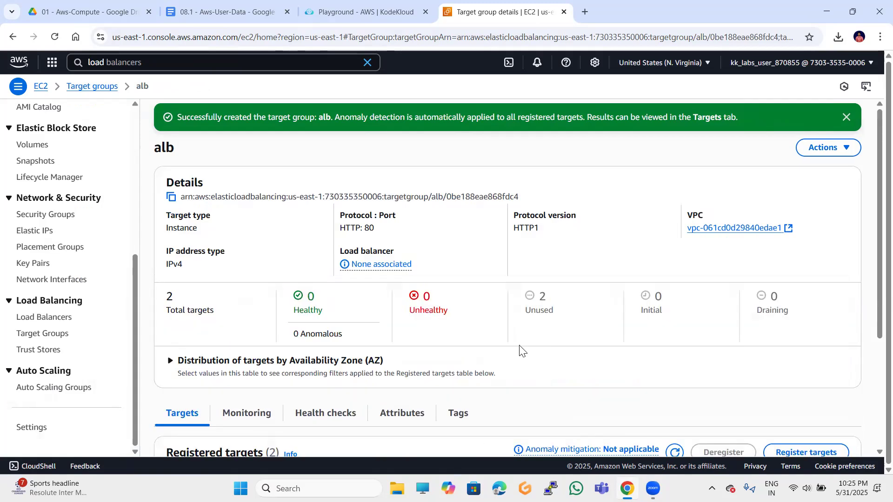
- Go to the EC2 load balancers and begin creating an Application Load Balancer
left_click(63, 324)
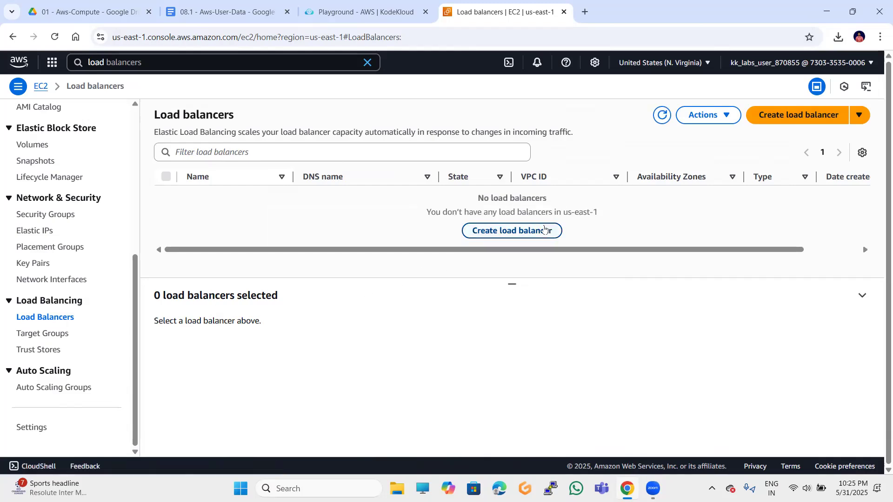
left_click(543, 230)
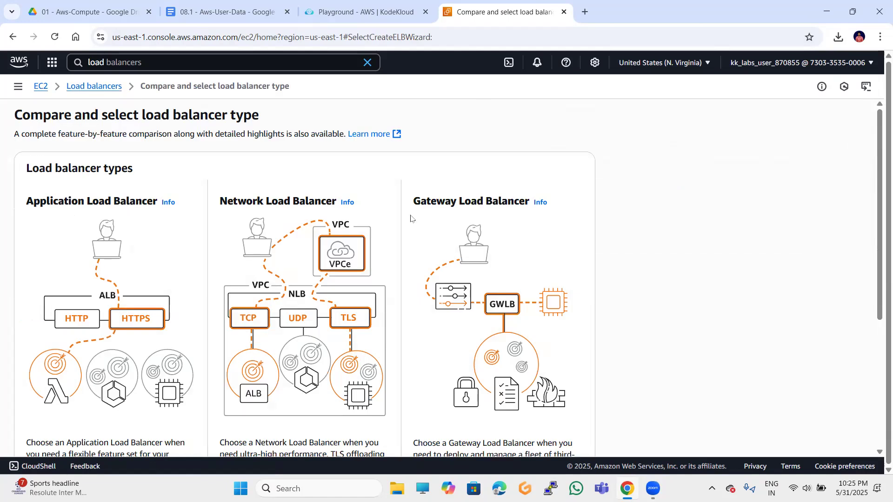
scroll(289, 222, "down", 3)
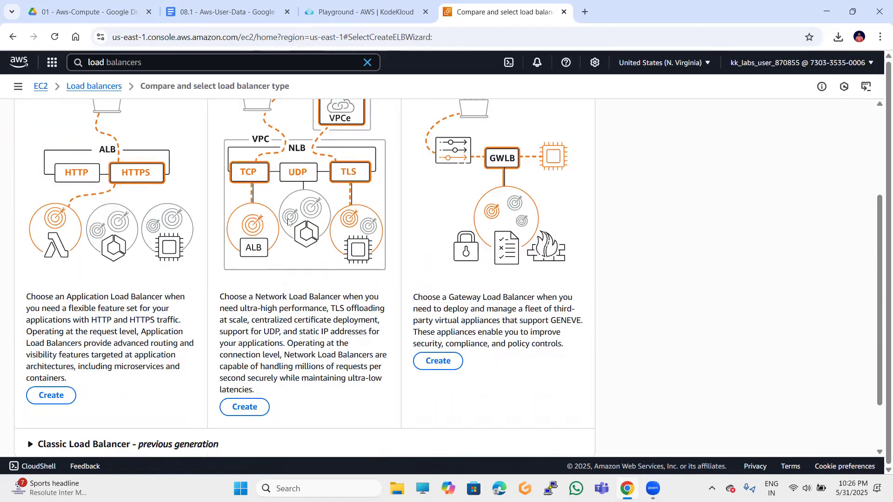
scroll(132, 262, "down", 2)
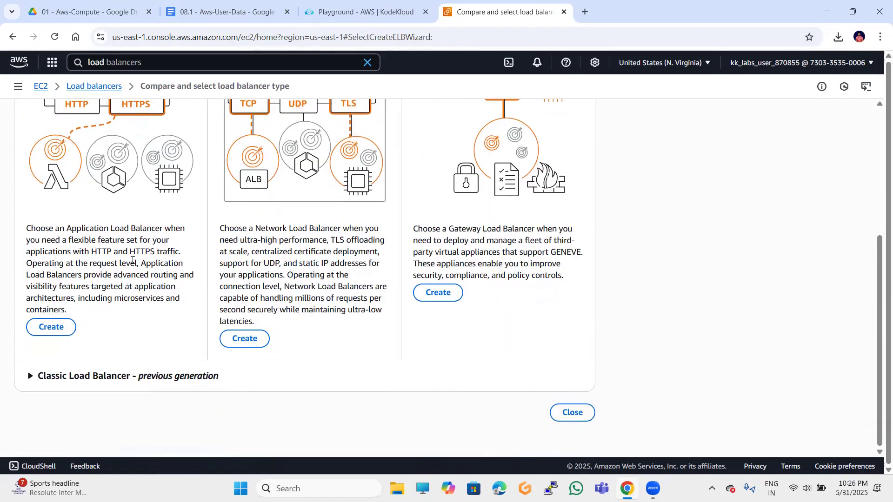
left_click(56, 330)
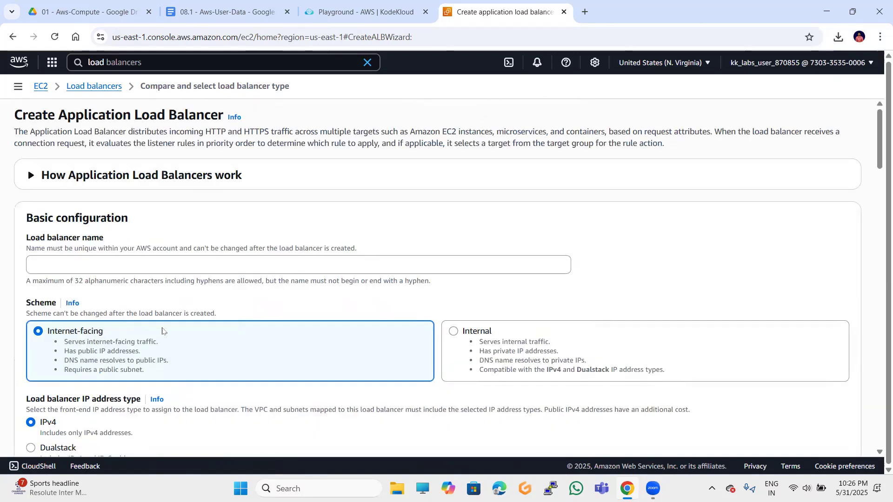
- Name the load balancer alb, keeping the Internet-facing scheme and the IPv4 address type
left_click(128, 266)
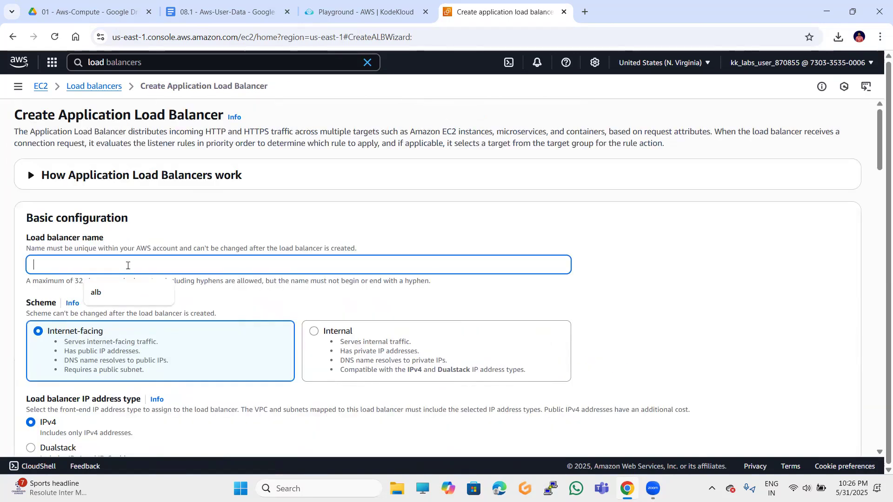
type("alb")
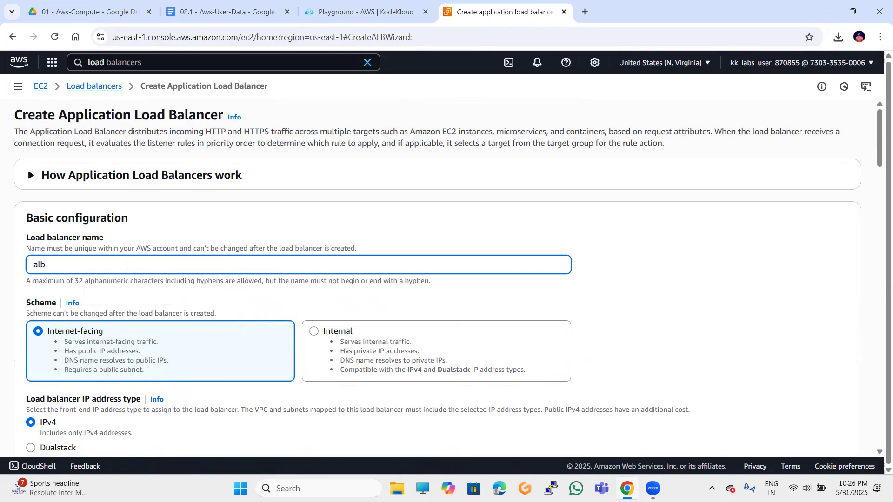
scroll(128, 266, "down", 2)
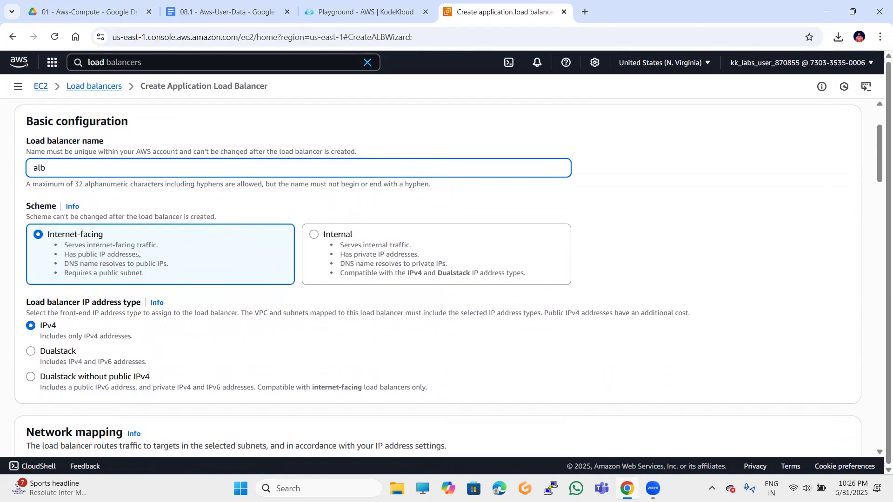
scroll(169, 254, "down", 2)
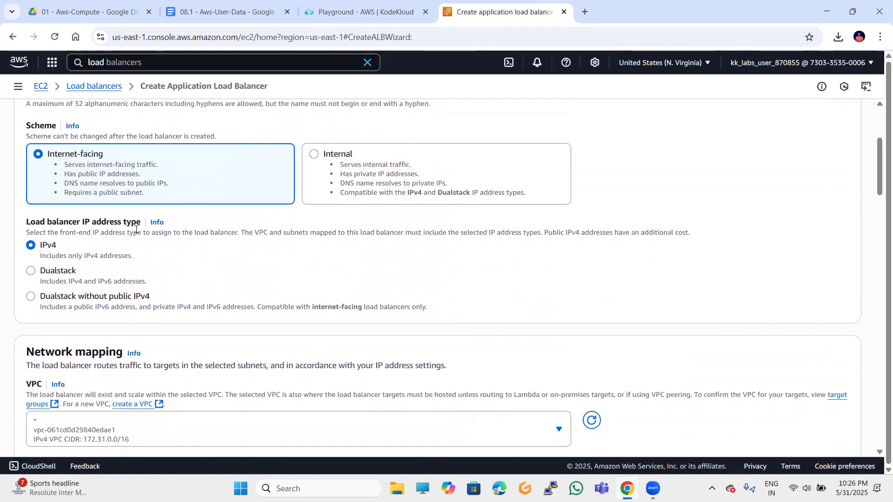
left_click_drag(138, 231, 72, 227)
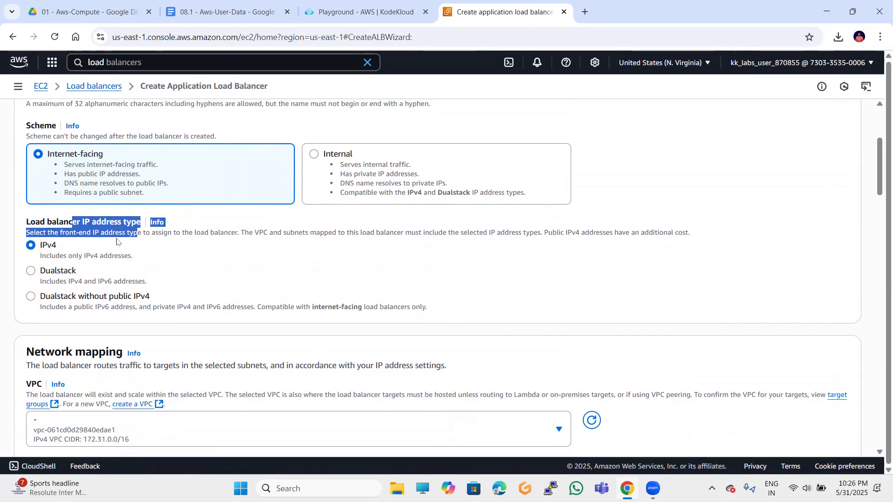
left_click(117, 241)
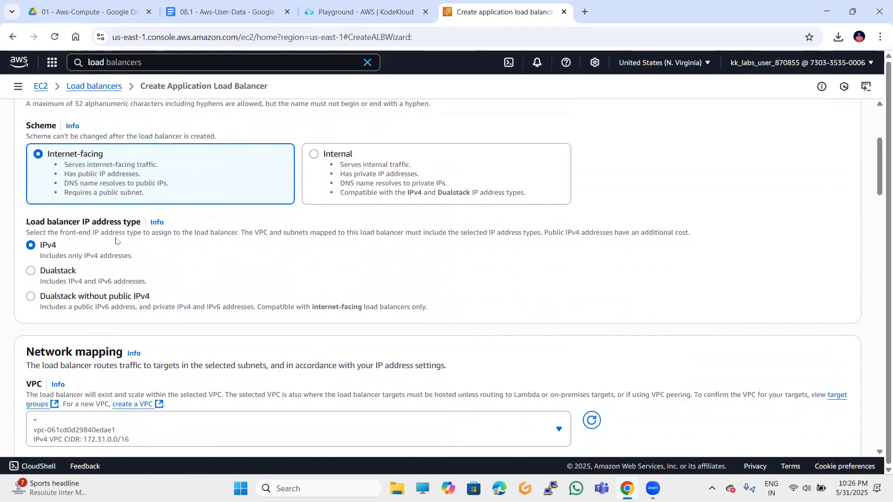
- Keep the default VPC in the network mapping and enable the us-east-1a and us-east-1b availability zones
scroll(116, 240, "down", 1)
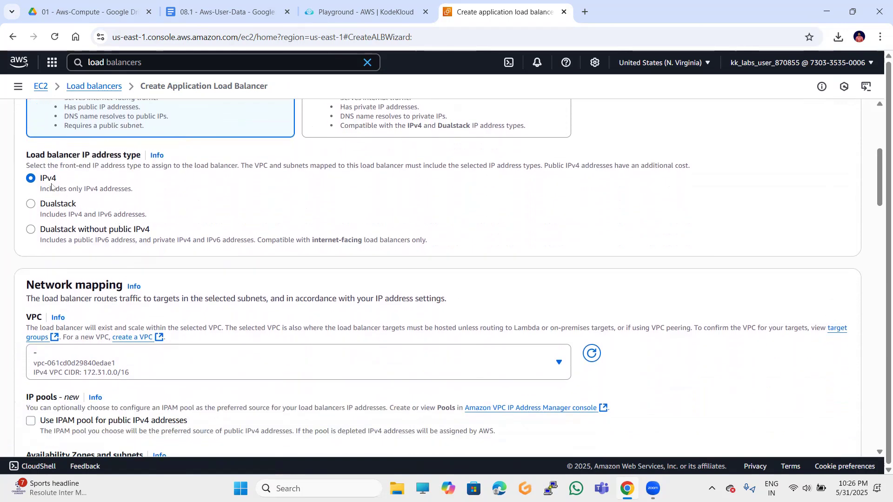
scroll(131, 234, "down", 1)
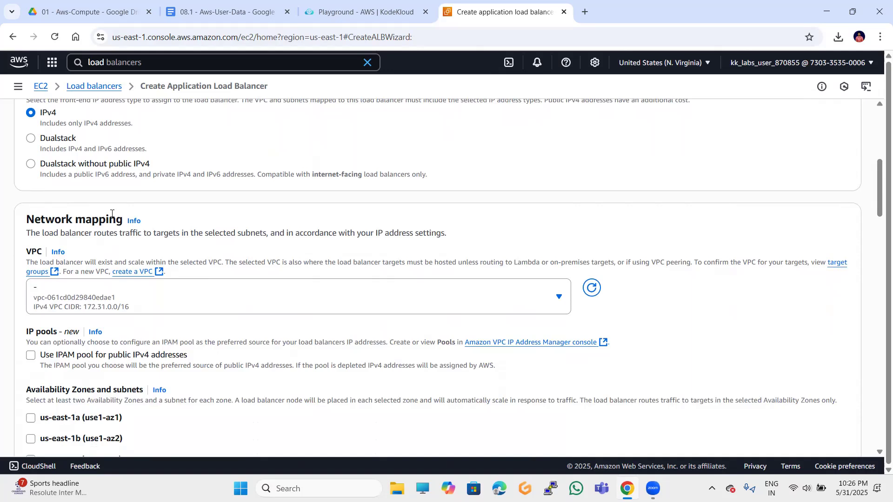
scroll(127, 290, "down", 1)
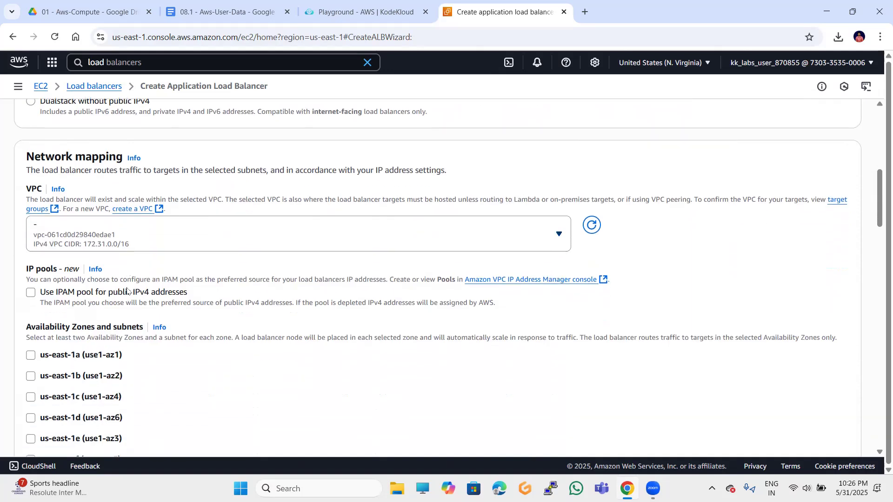
scroll(126, 291, "down", 1)
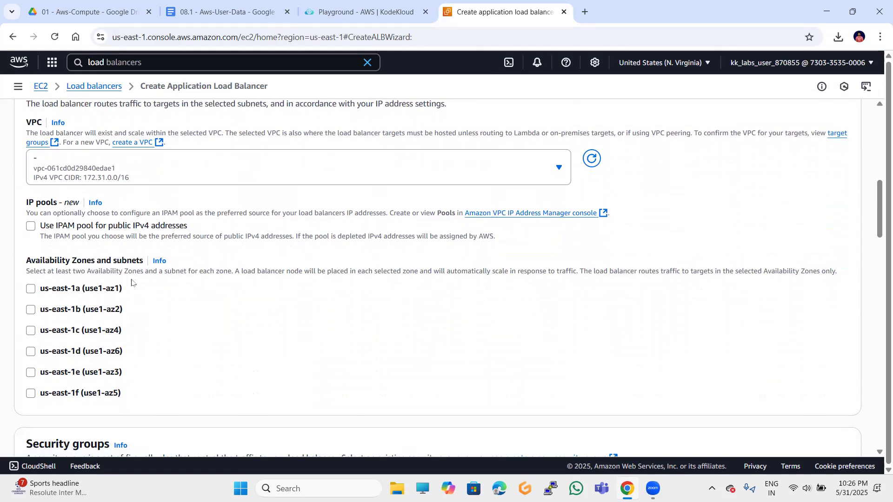
scroll(121, 272, "down", 1)
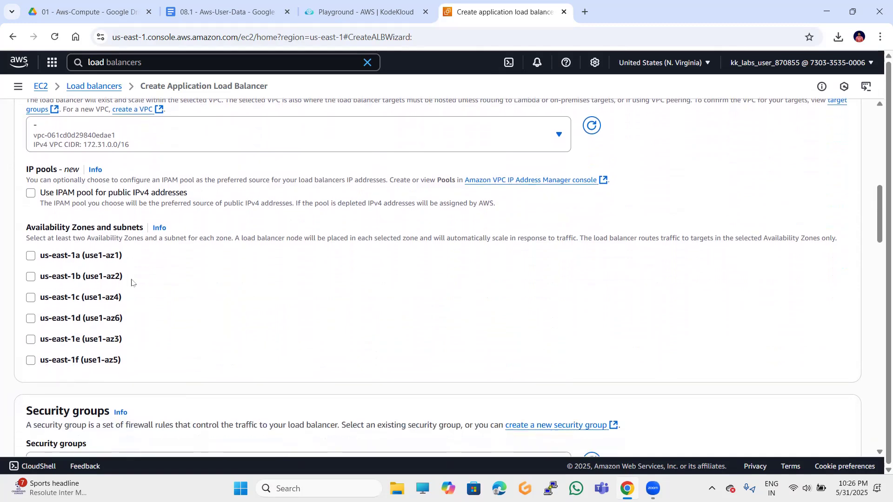
left_click(30, 259)
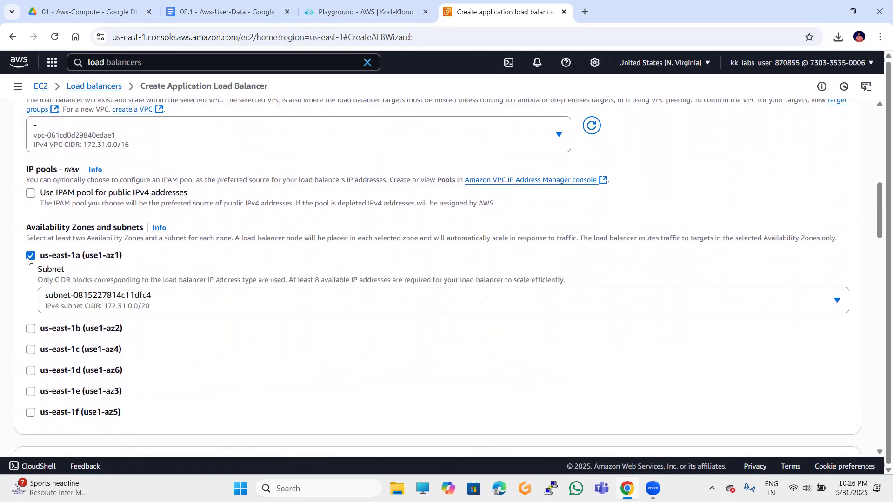
left_click(31, 330)
- Add the launch-wizard-2 and launch-wizard-1 security groups to the load balancer alongside the default one
scroll(31, 330, "down", 3)
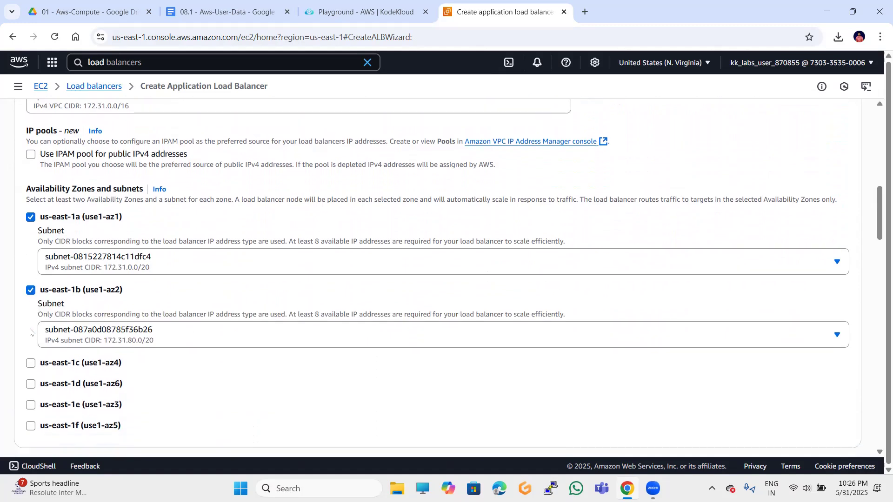
scroll(147, 325, "down", 3)
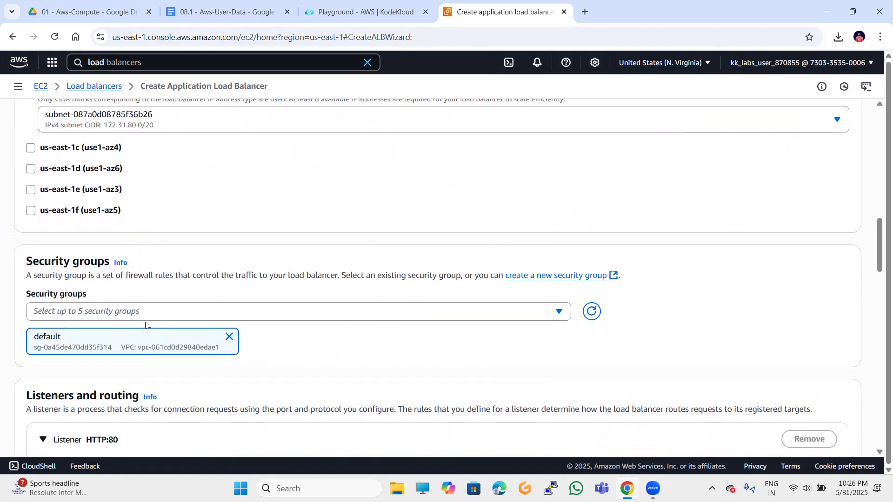
left_click(234, 318)
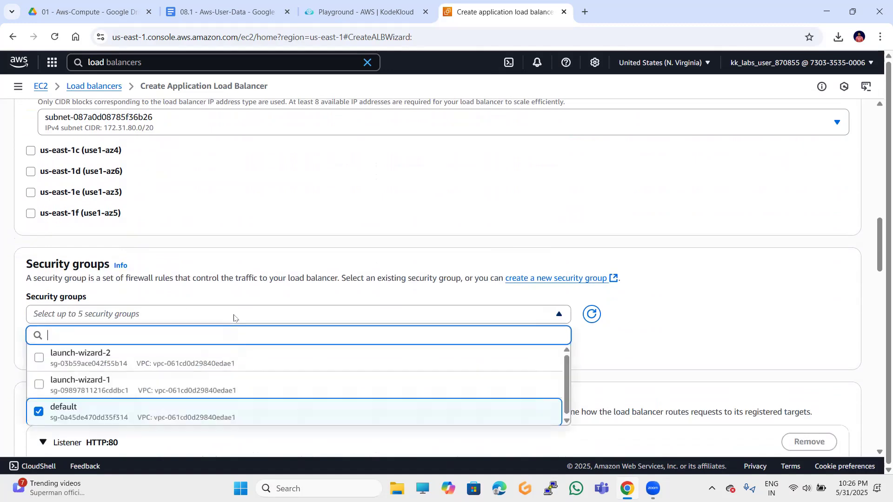
left_click(158, 355)
left_click(112, 384)
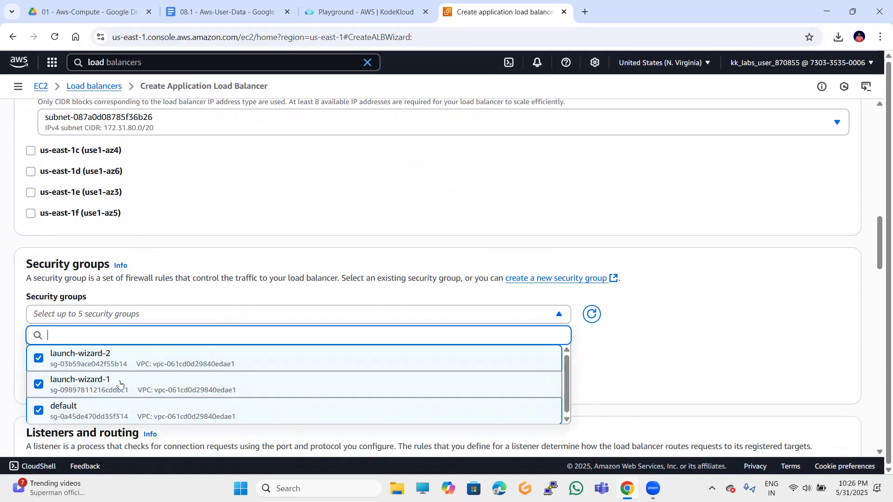
left_click(613, 384)
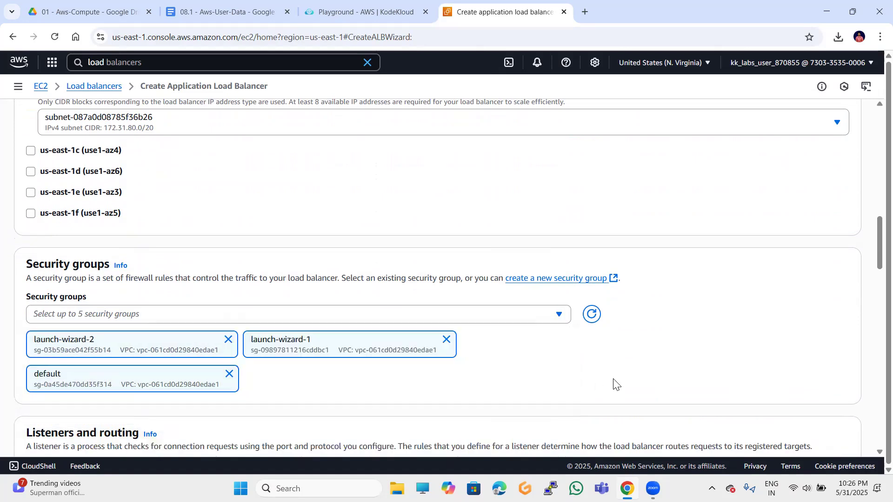
scroll(613, 384, "down", 3)
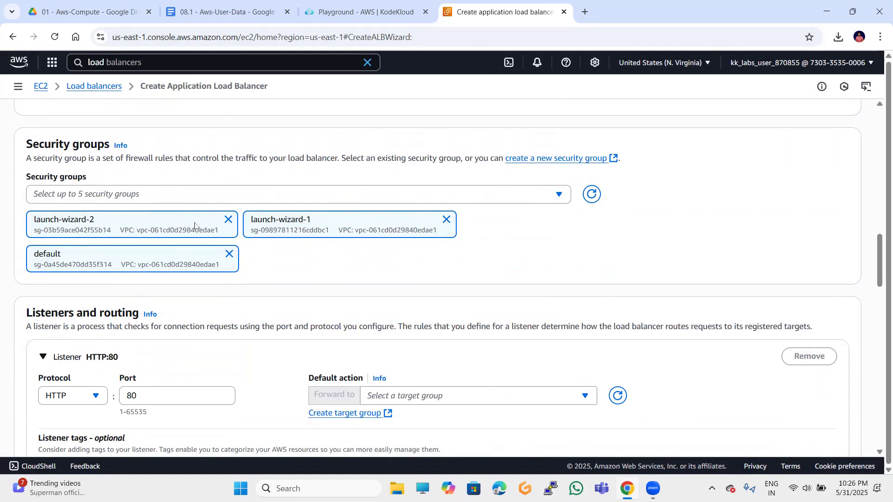
- Set the HTTP:80 listener's default action to forward to the alb target group
scroll(316, 273, "down", 3)
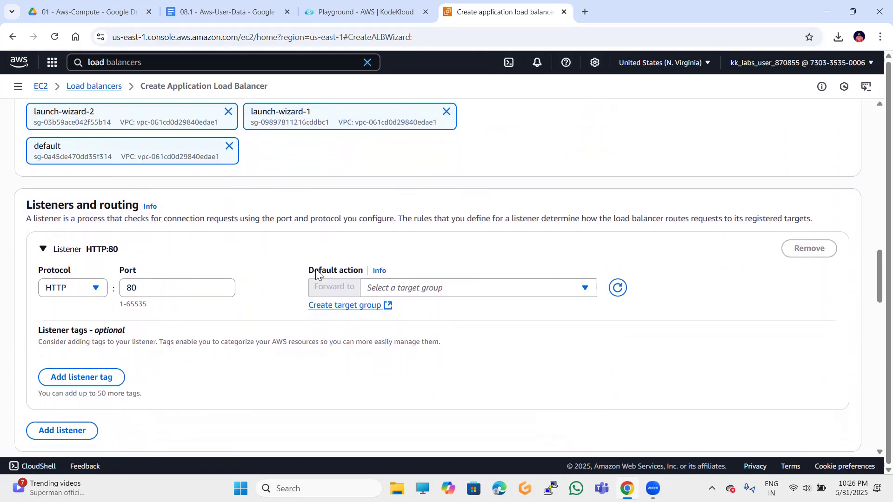
left_click(619, 288)
left_click(585, 285)
left_click(466, 341)
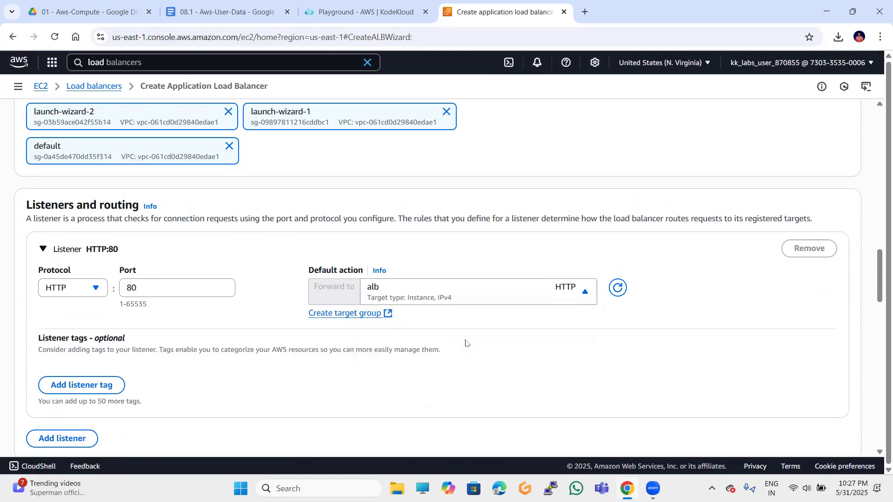
- Leave the optional tags and service integrations unset, review the summary, create the load balancer and dismiss the notification
scroll(466, 343, "down", 2)
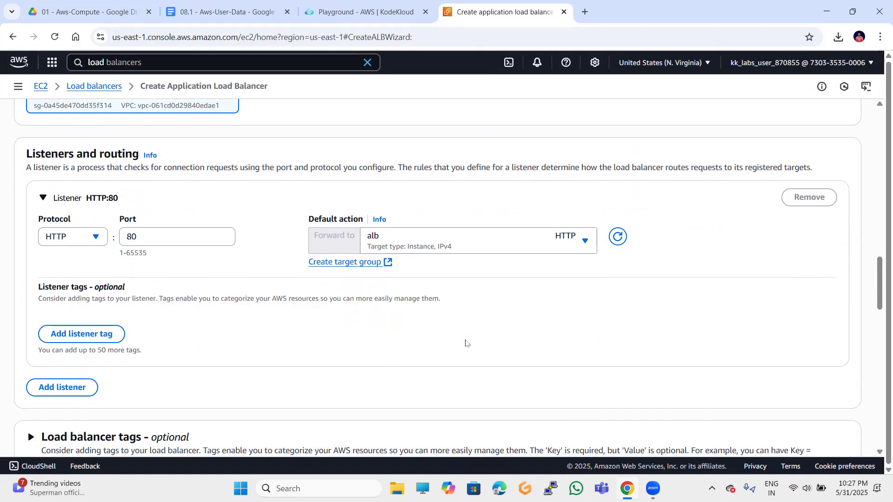
scroll(561, 366, "down", 4)
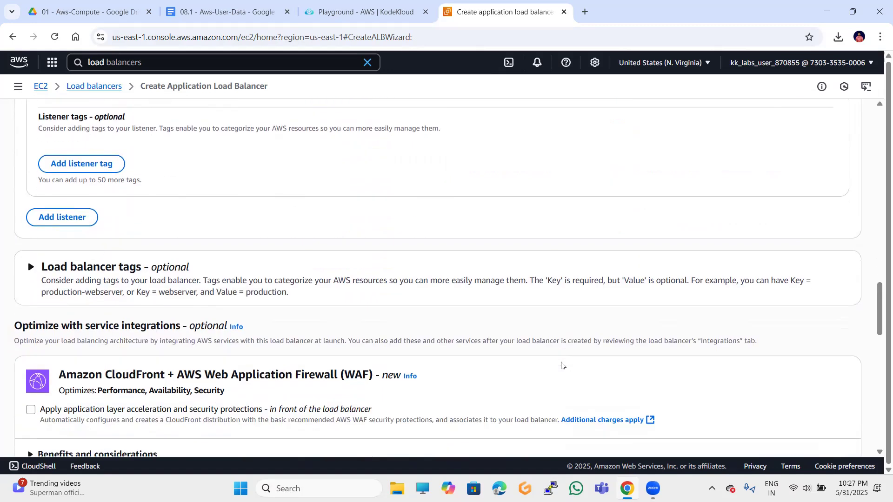
scroll(561, 365, "down", 4)
scroll(561, 365, "down", 6)
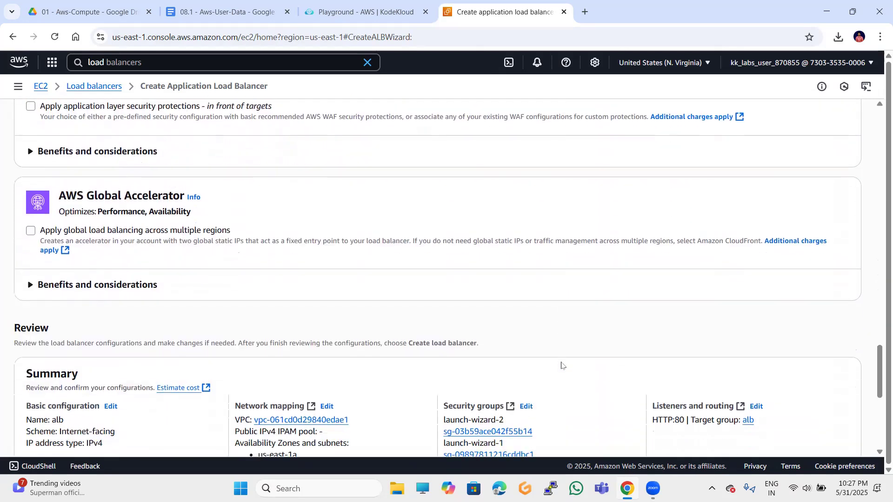
scroll(561, 366, "down", 3)
scroll(561, 365, "down", 4)
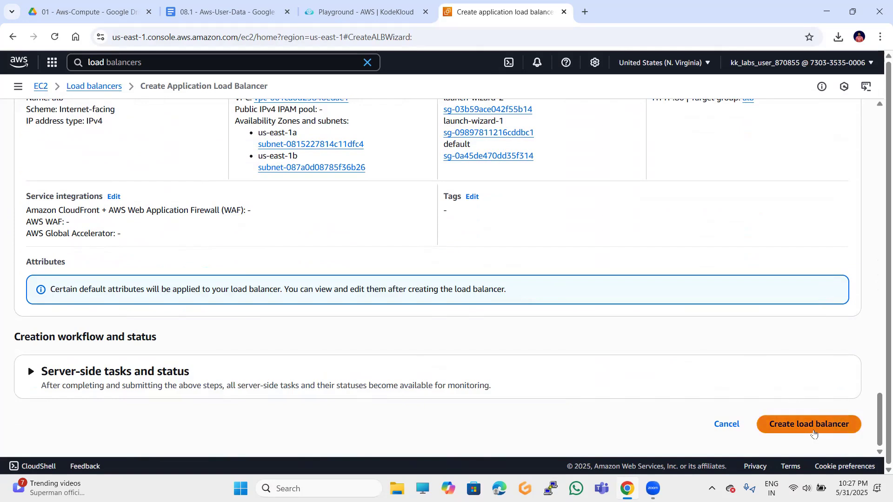
left_click(814, 433)
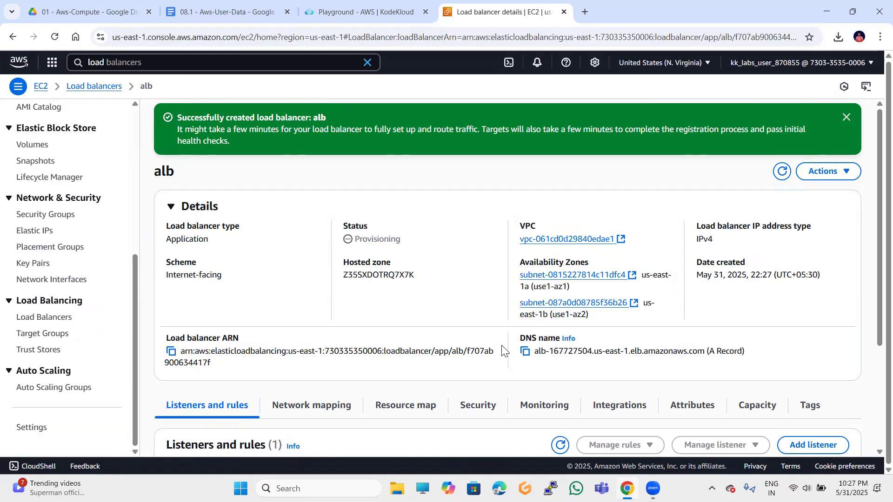
left_click(845, 118)
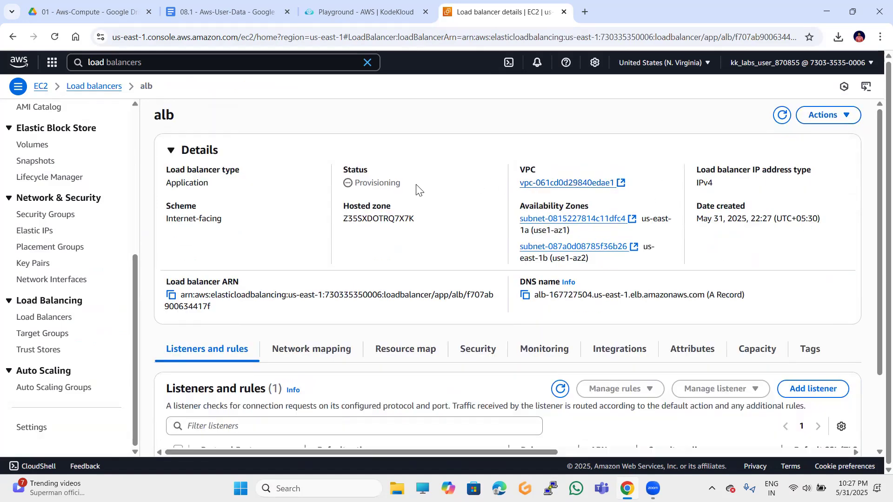
- Check the new load balancer's status, refresh its details and look over its listeners and rules
left_click_drag(330, 173, 388, 183)
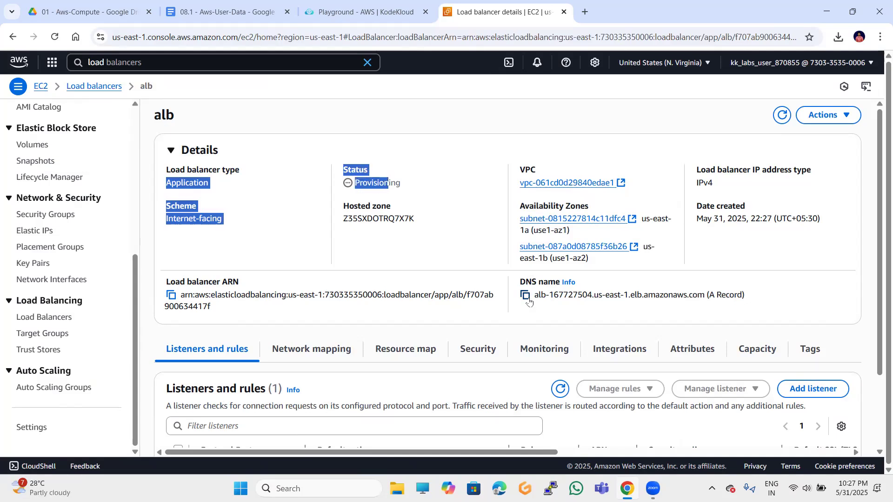
left_click(411, 234)
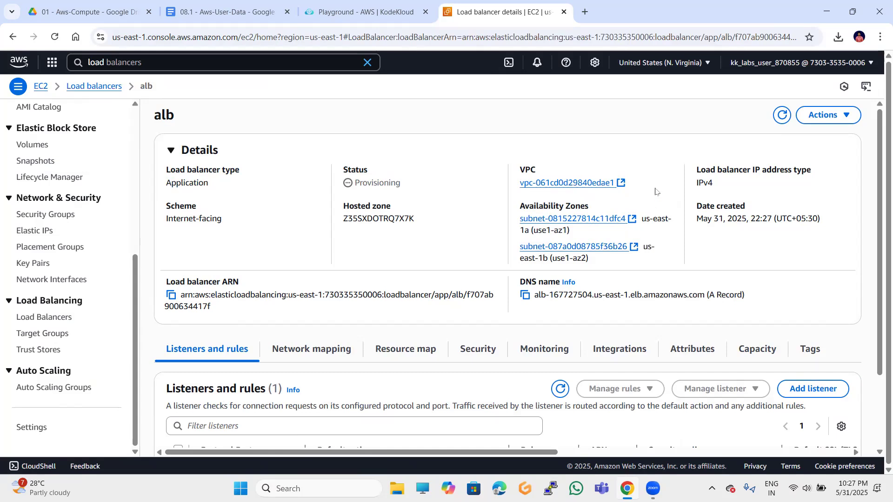
left_click(782, 116)
scroll(561, 240, "down", 2)
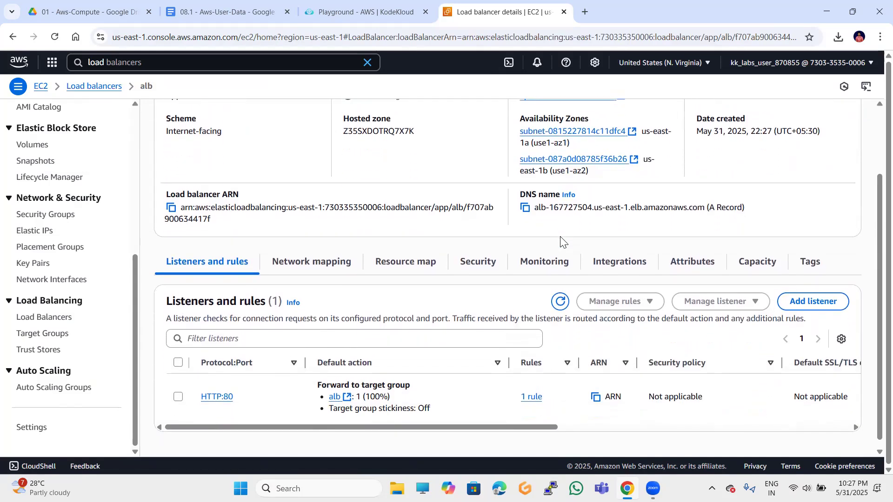
scroll(561, 240, "up", 2)
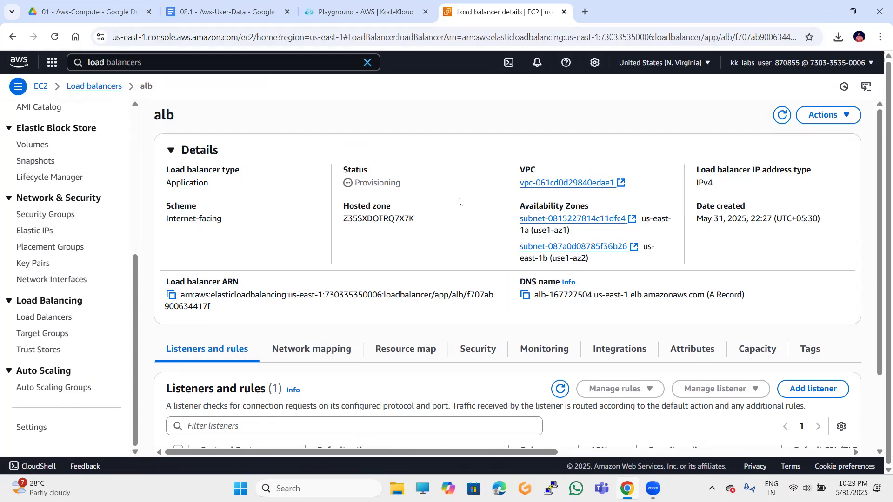
- Keep refreshing the alb load balancer's details page until its status is Active
left_click(779, 113)
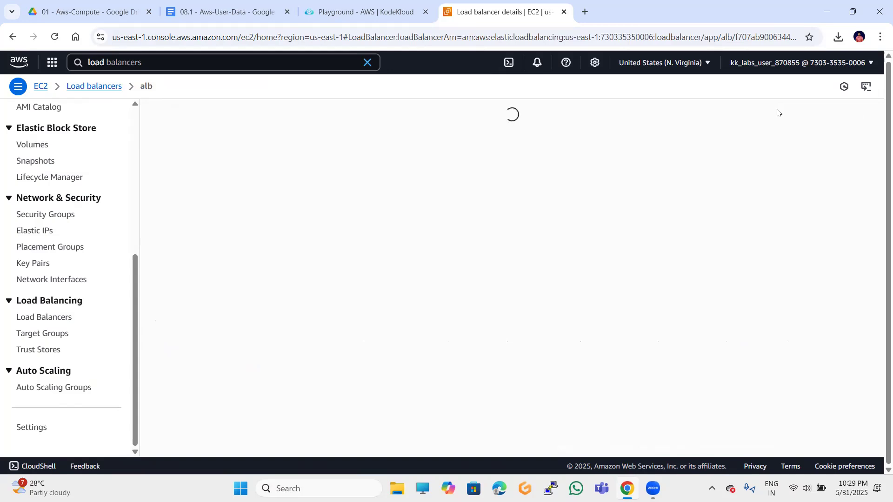
left_click(785, 114)
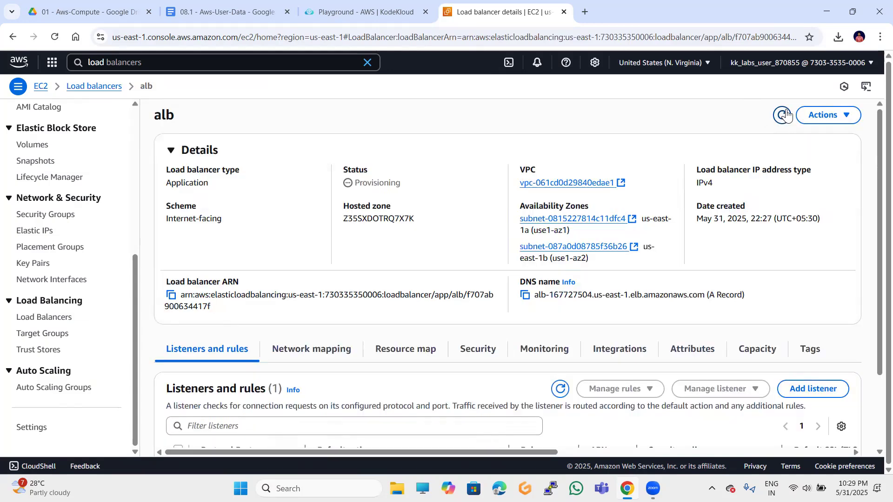
left_click(782, 114)
left_click(59, 39)
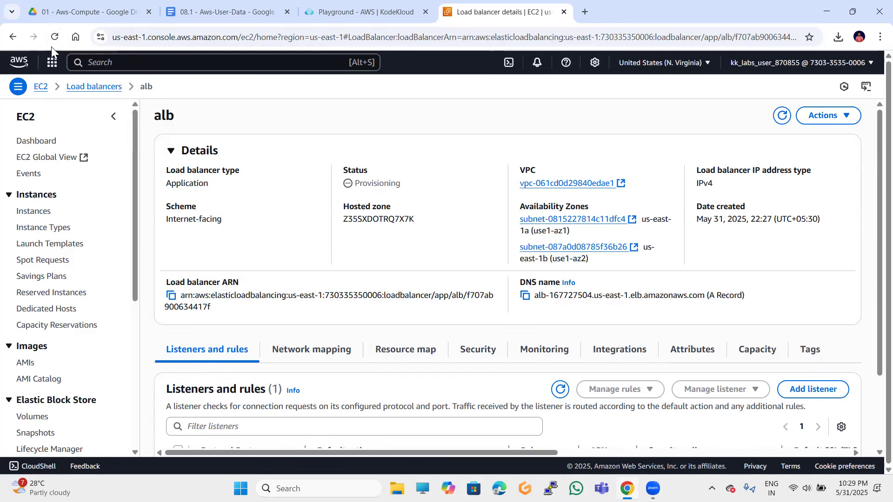
left_click(54, 38)
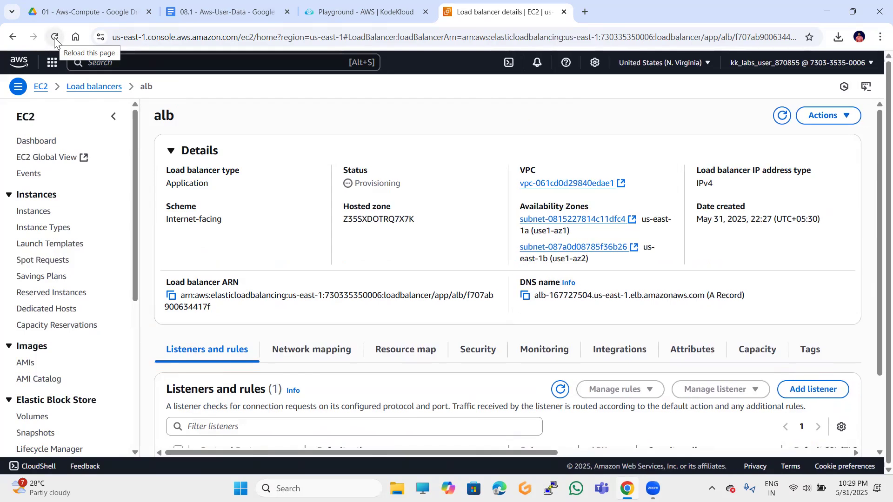
left_click(55, 38)
left_click(54, 39)
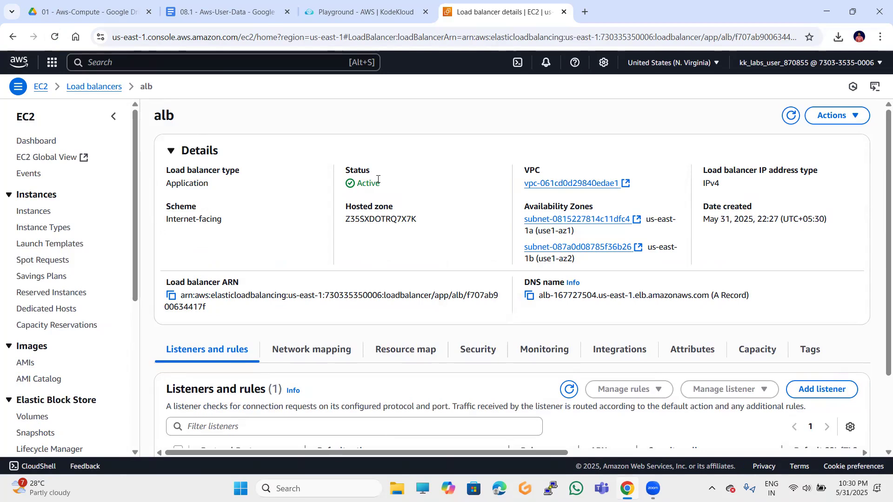
left_click_drag(344, 168, 382, 191)
left_click(407, 193)
- Copy the load balancer's DNS name and open it in a new browser tab to check the served page
left_click(529, 298)
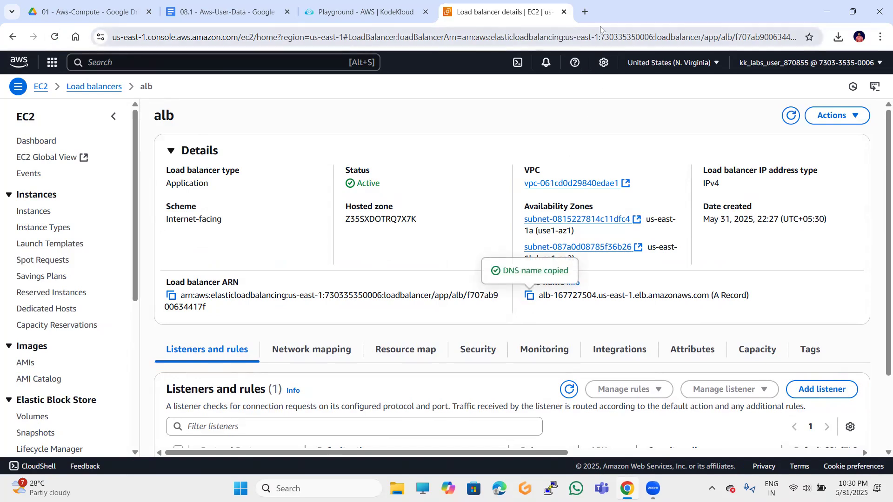
left_click(586, 12)
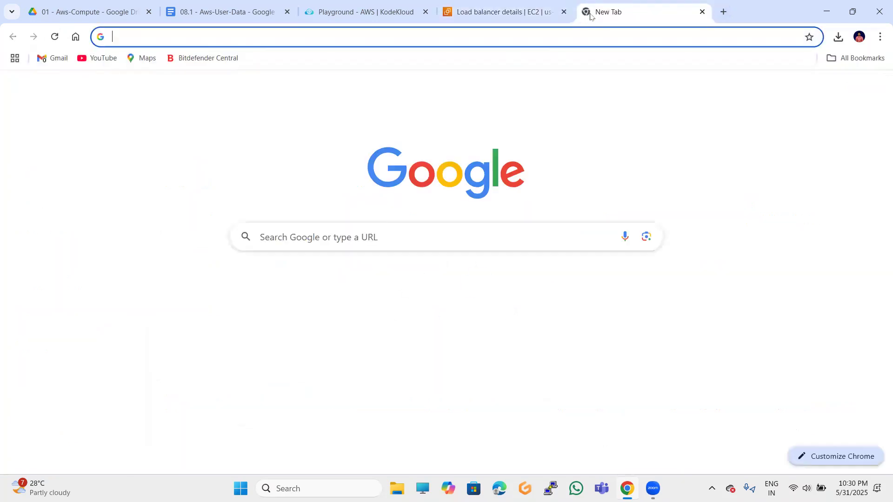
left_click(566, 32)
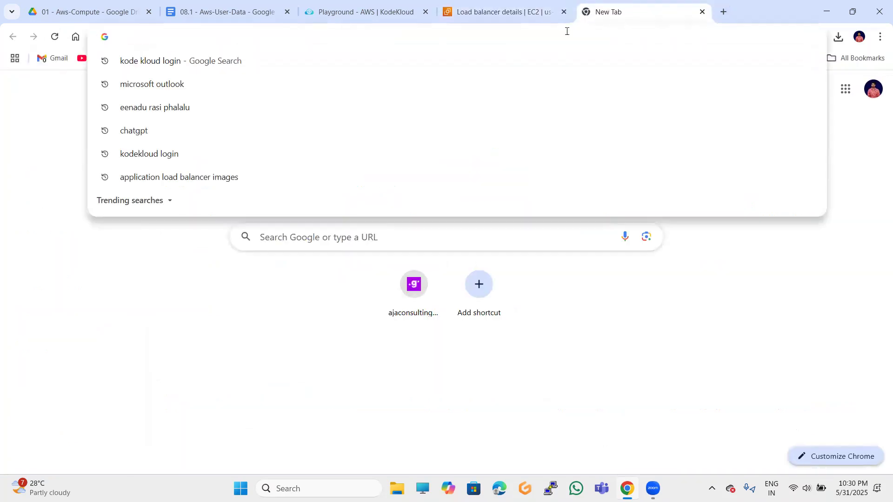
key("ctrl+v")
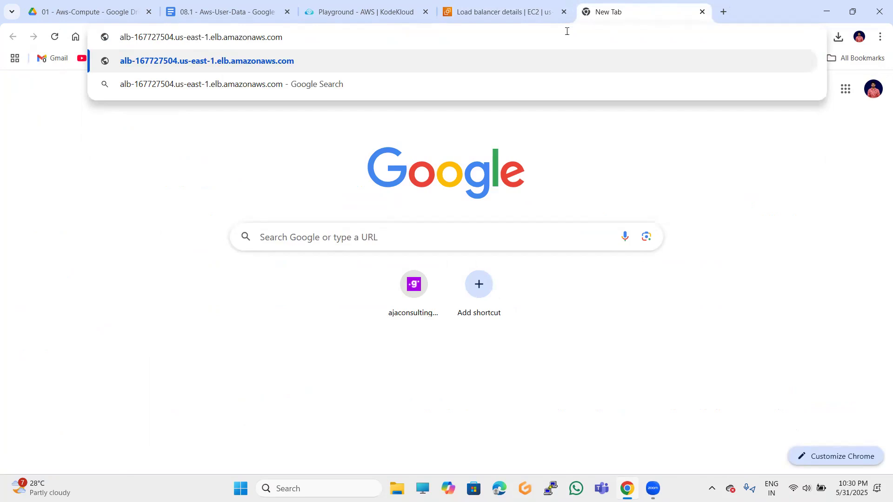
key("Return")
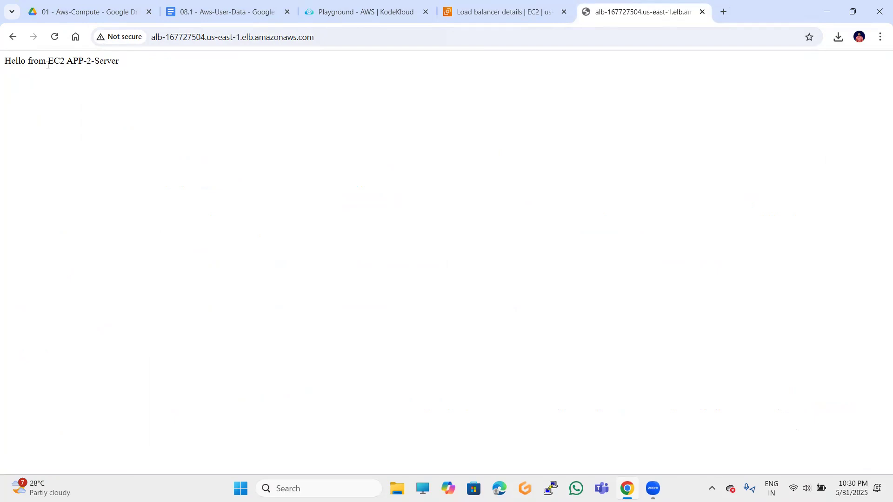
left_click_drag(147, 70, 0, 66)
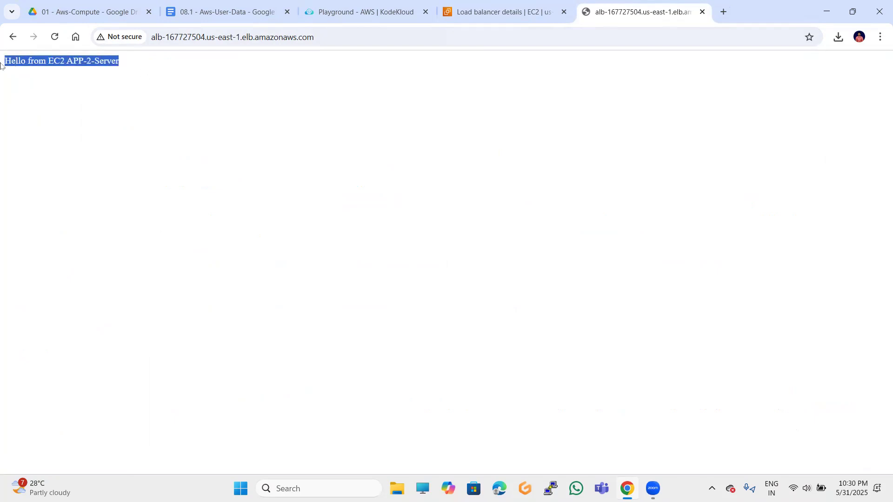
left_click(71, 94)
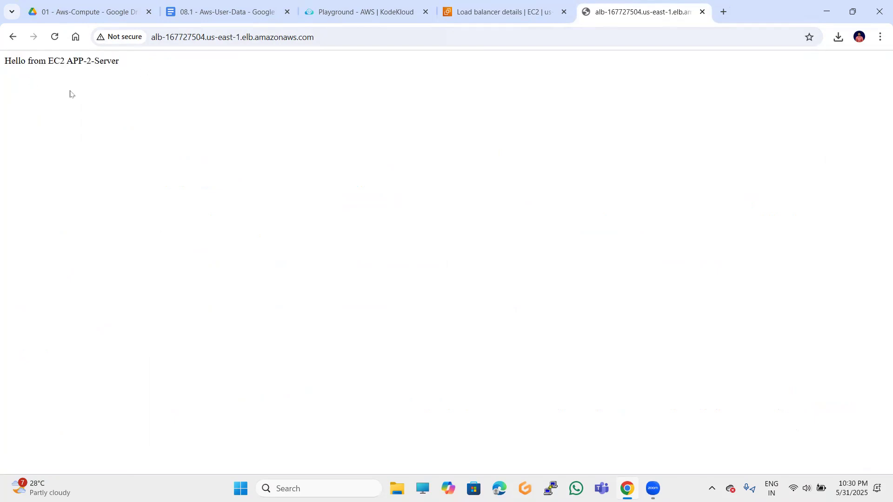